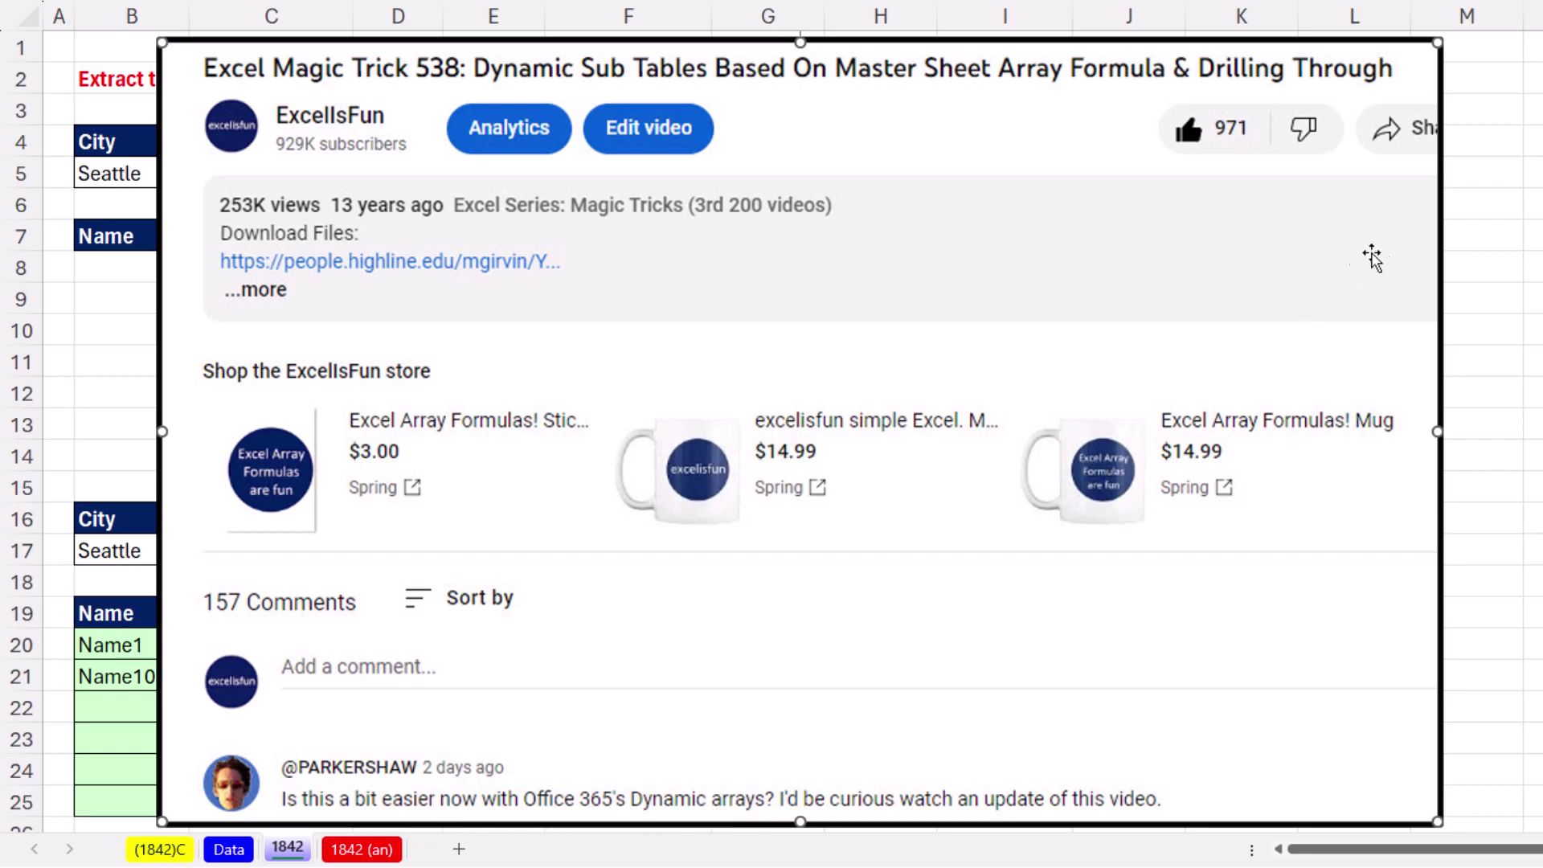
key(Delete)
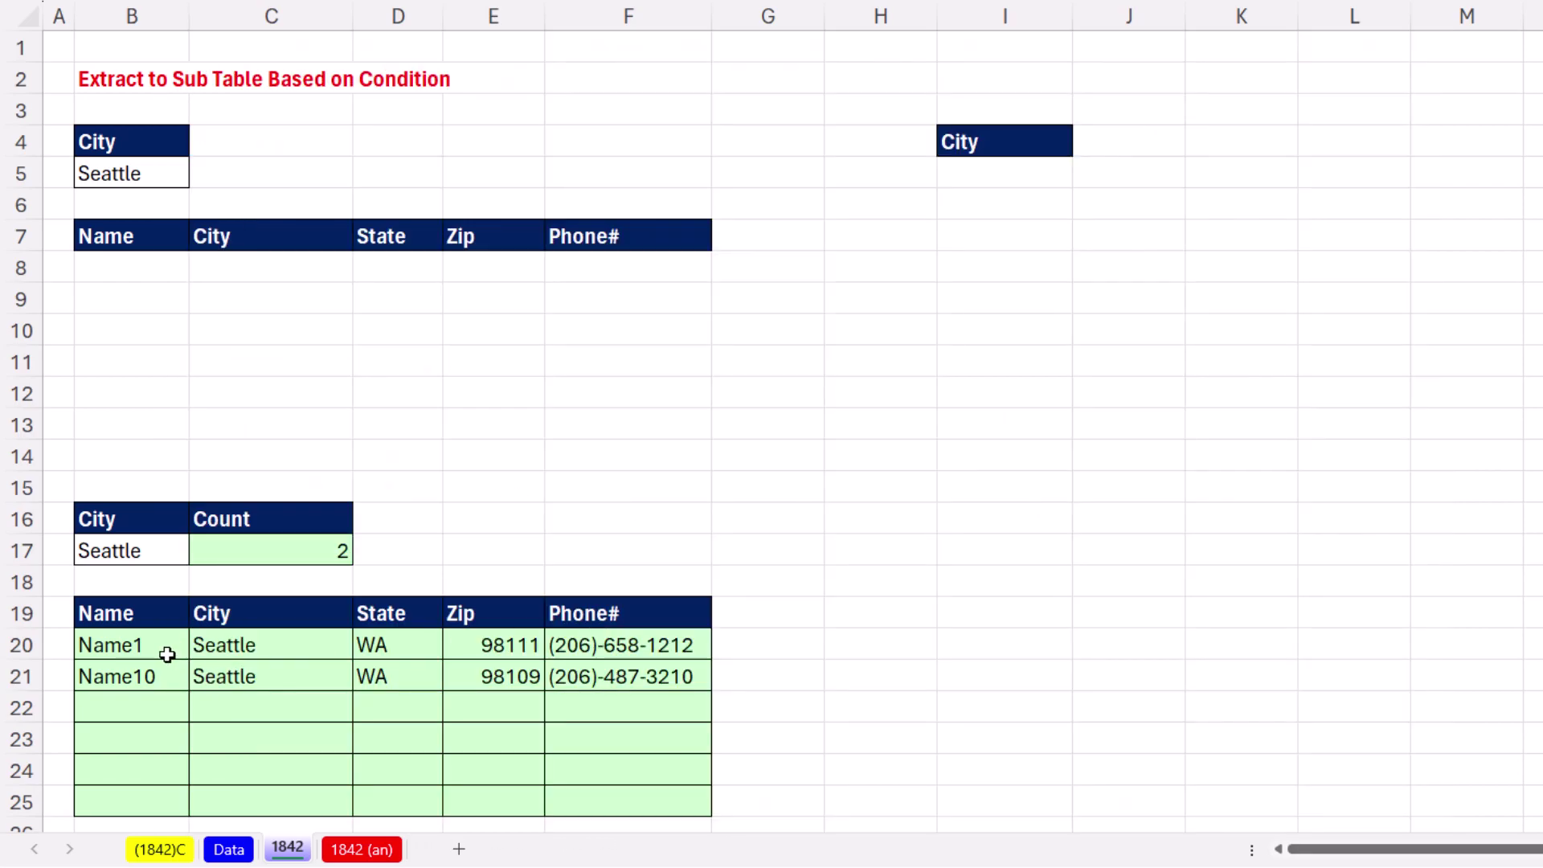
double_click(167, 655)
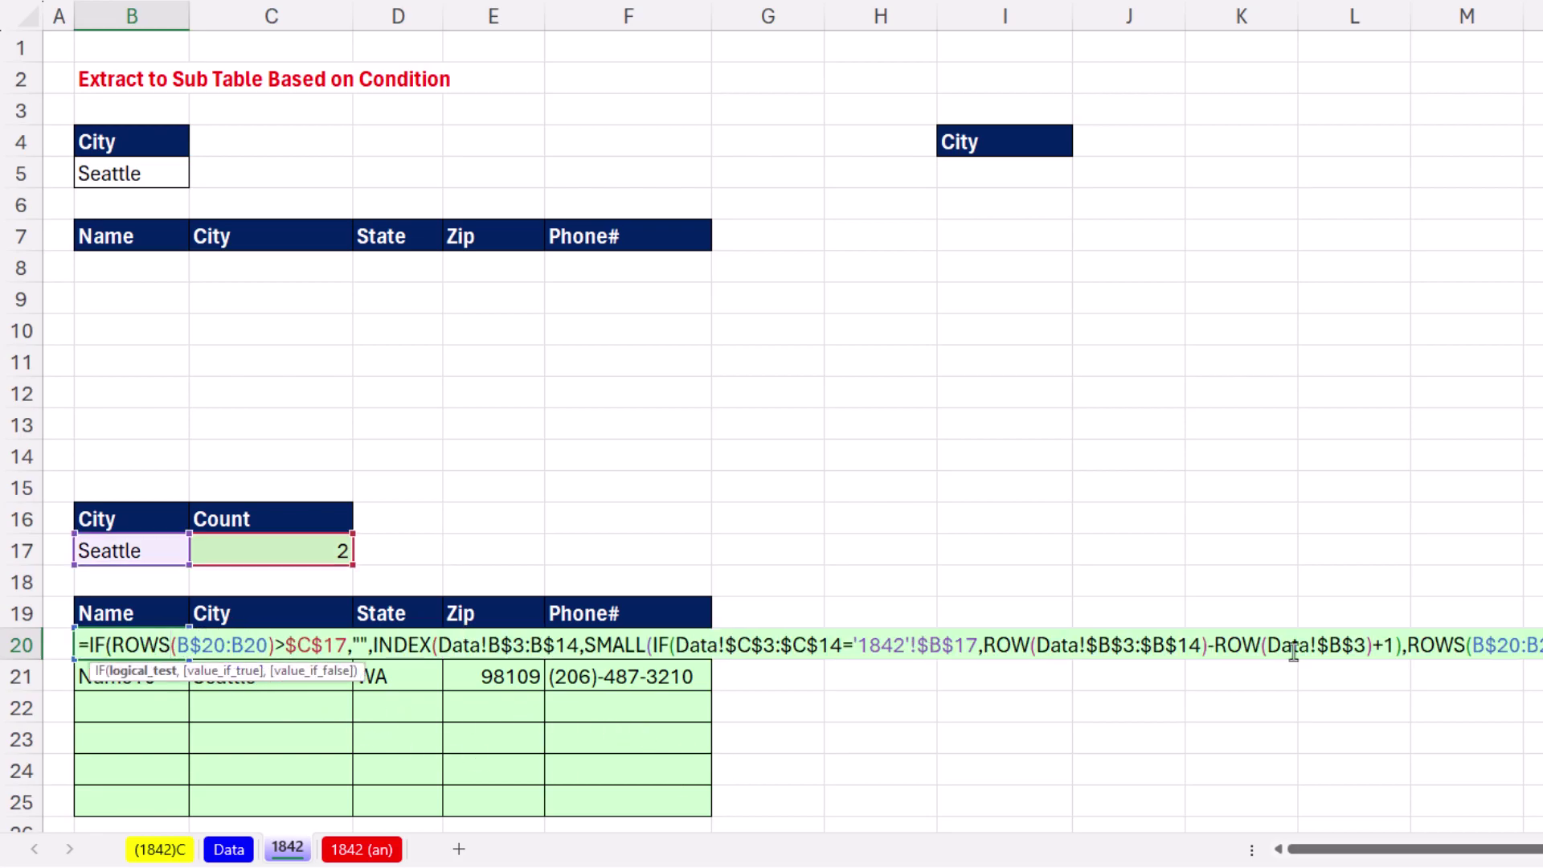
key(Escape)
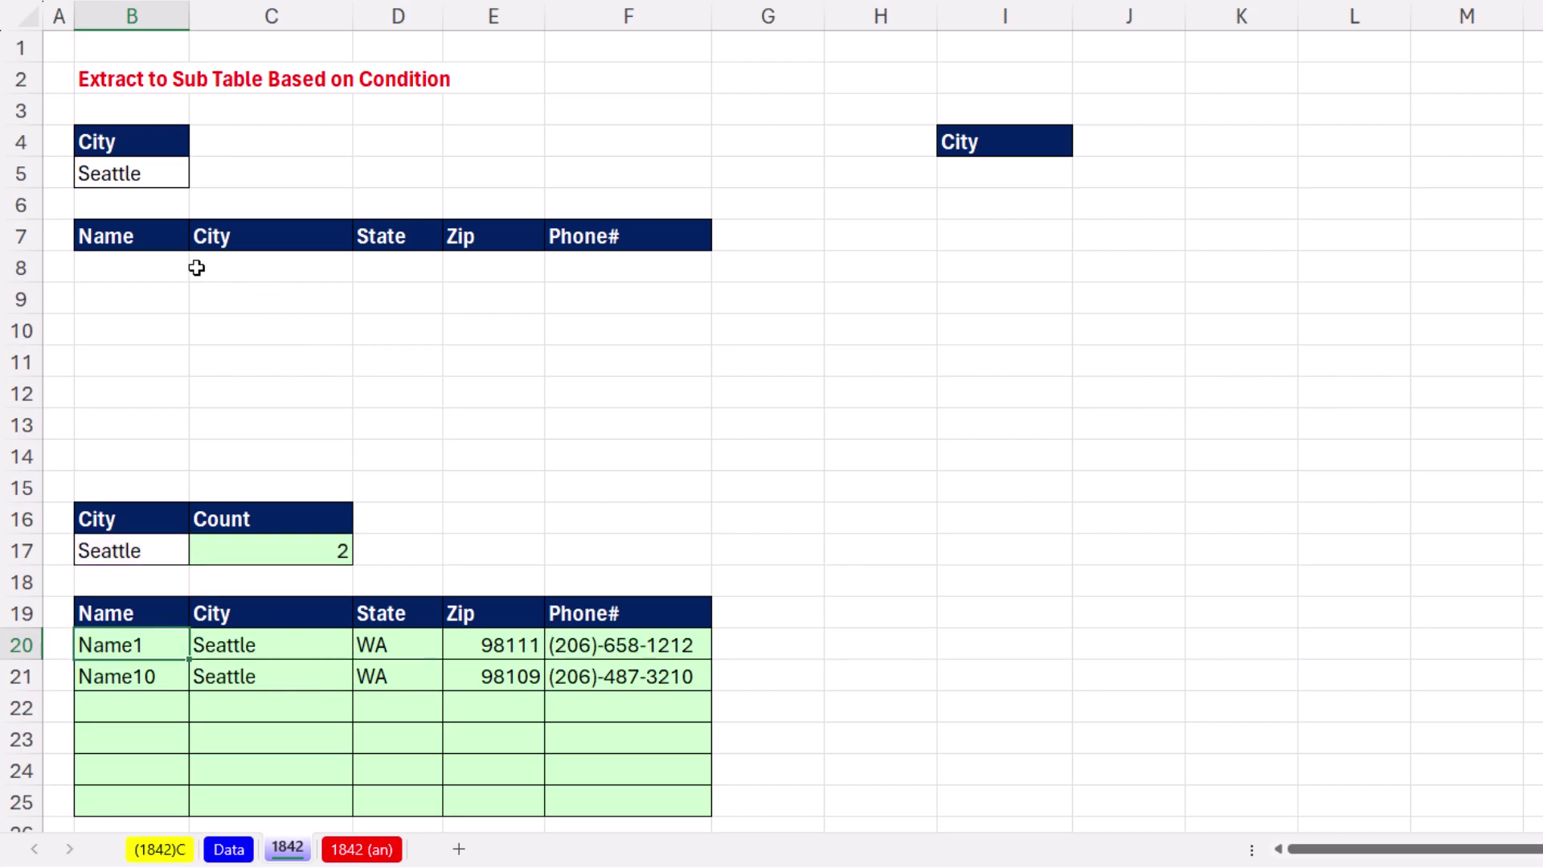
click(164, 266)
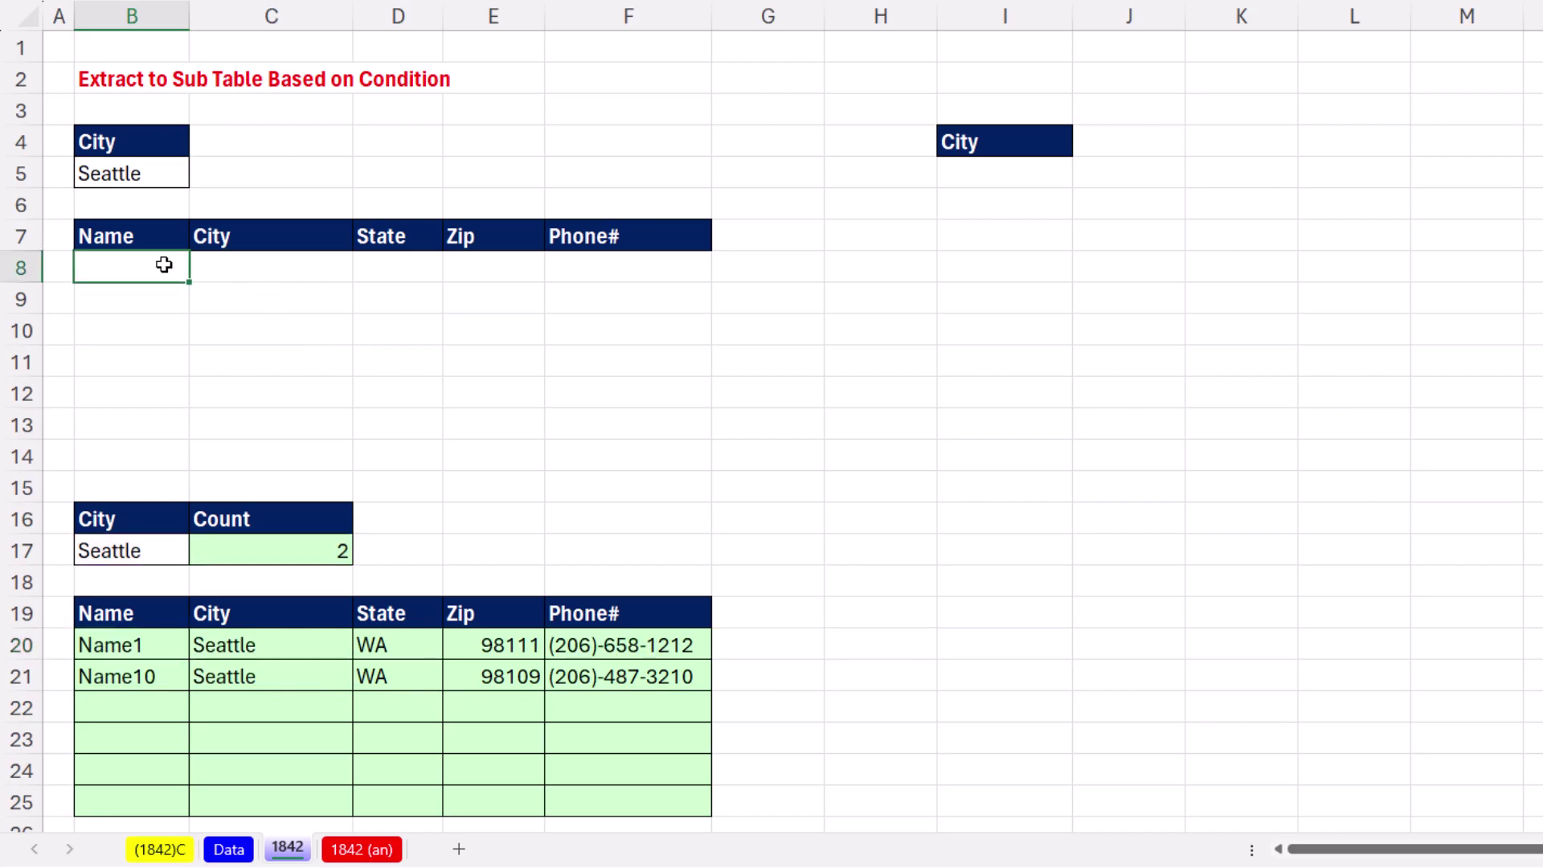
click(229, 850)
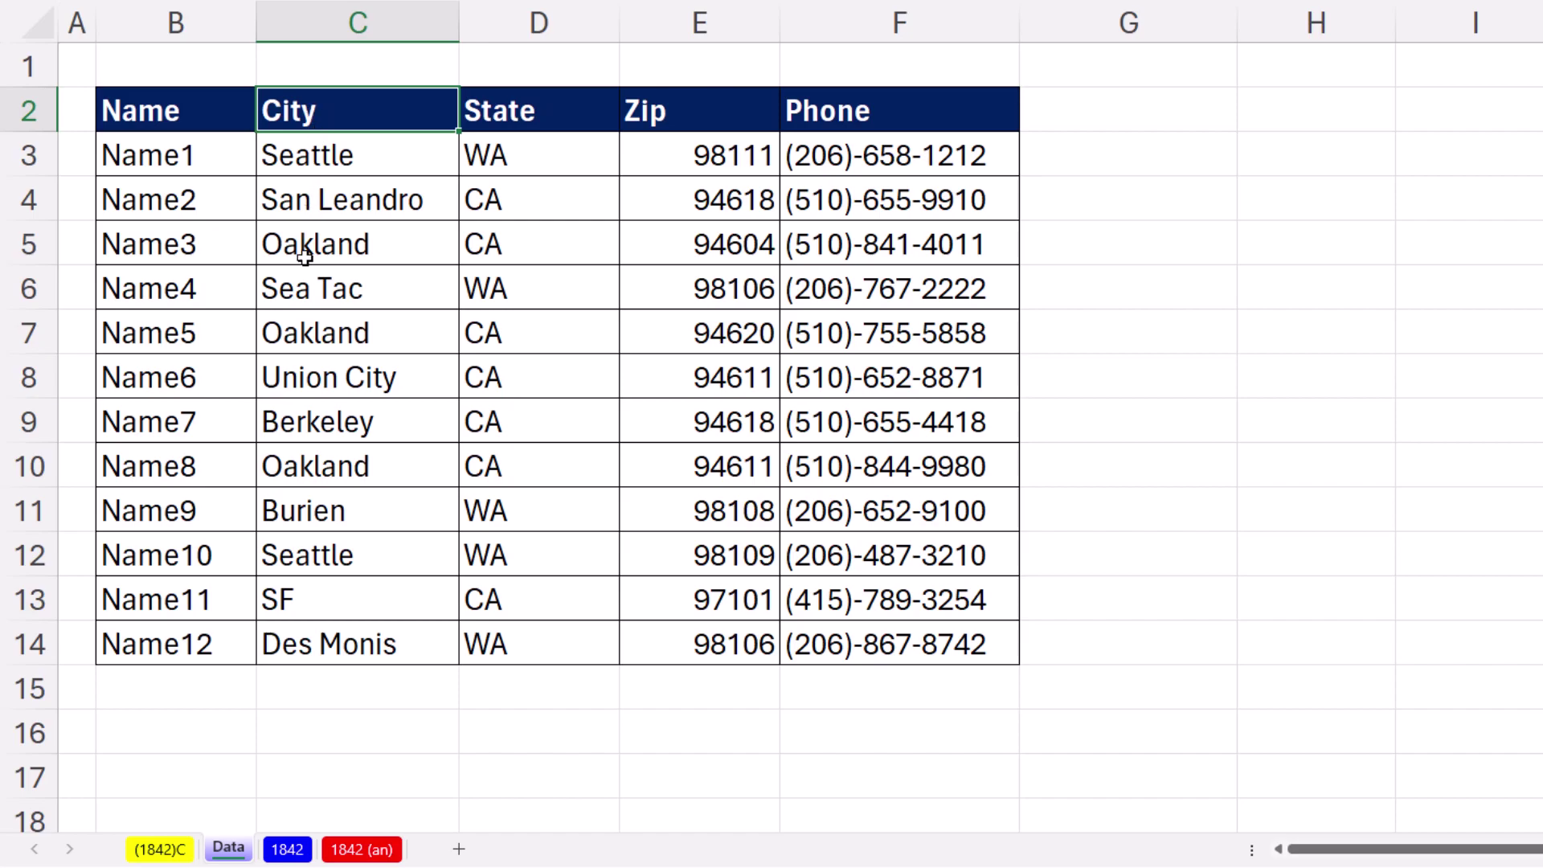
In I5 on sheet 1842, enter =UNIQUE(Data!C3:C14) to list each Data-sheet city once.
click(296, 856)
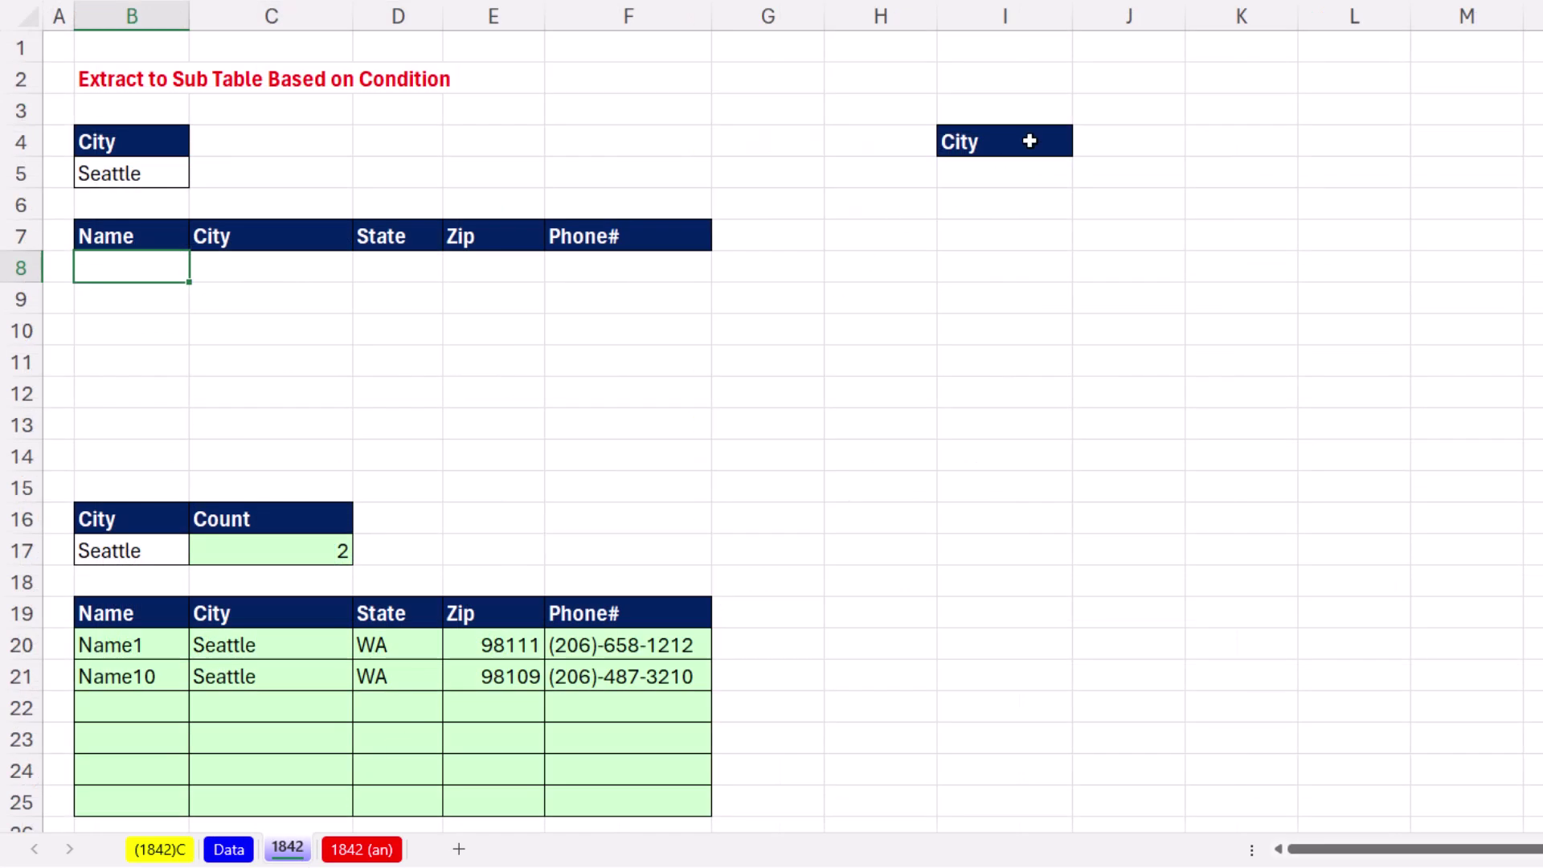
click(1045, 181)
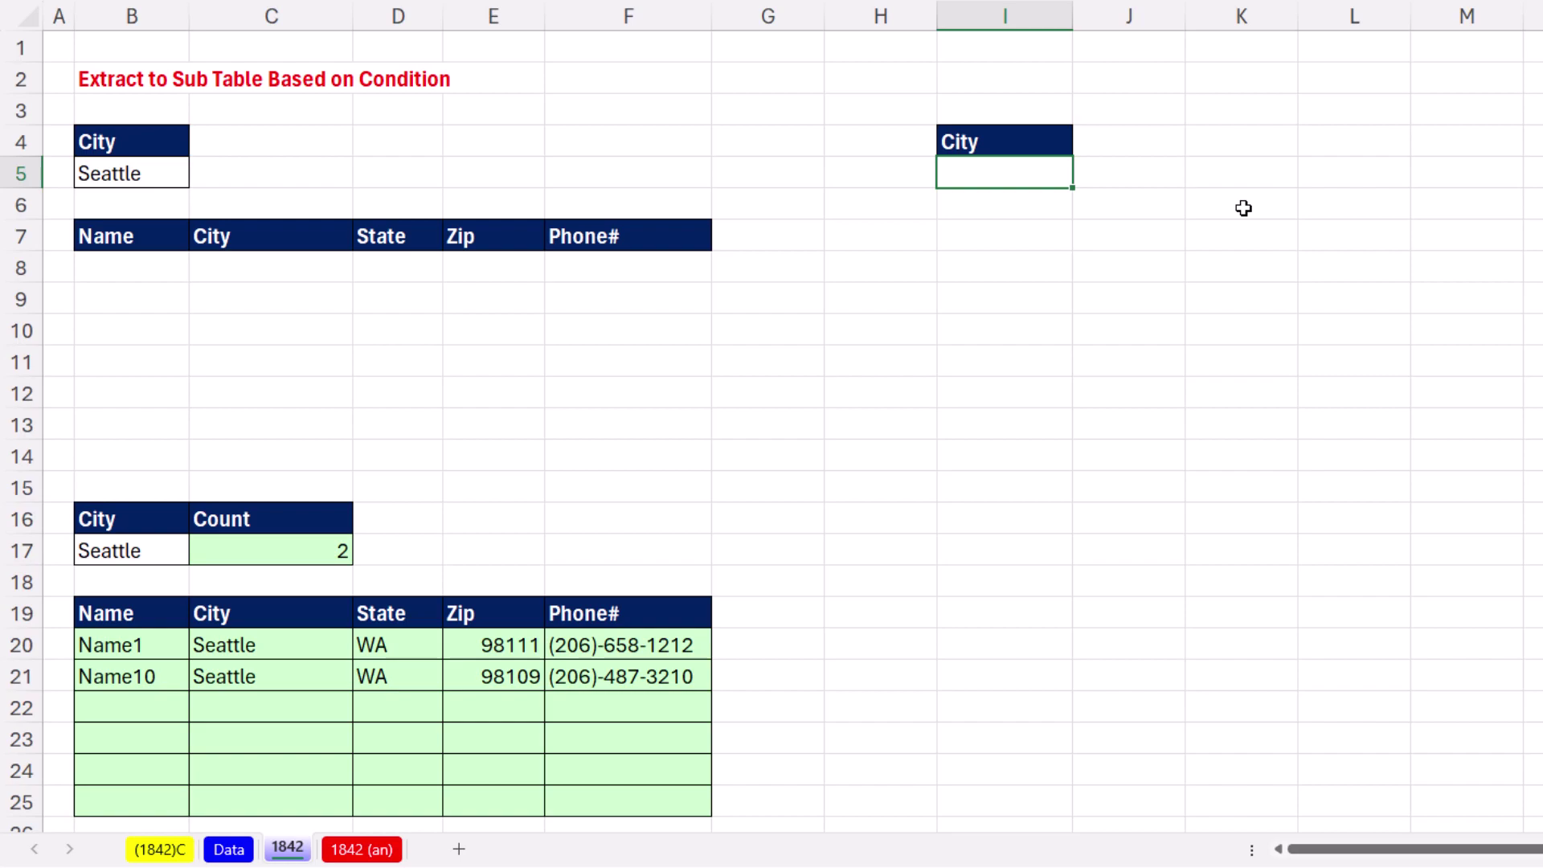
text(=uniq)
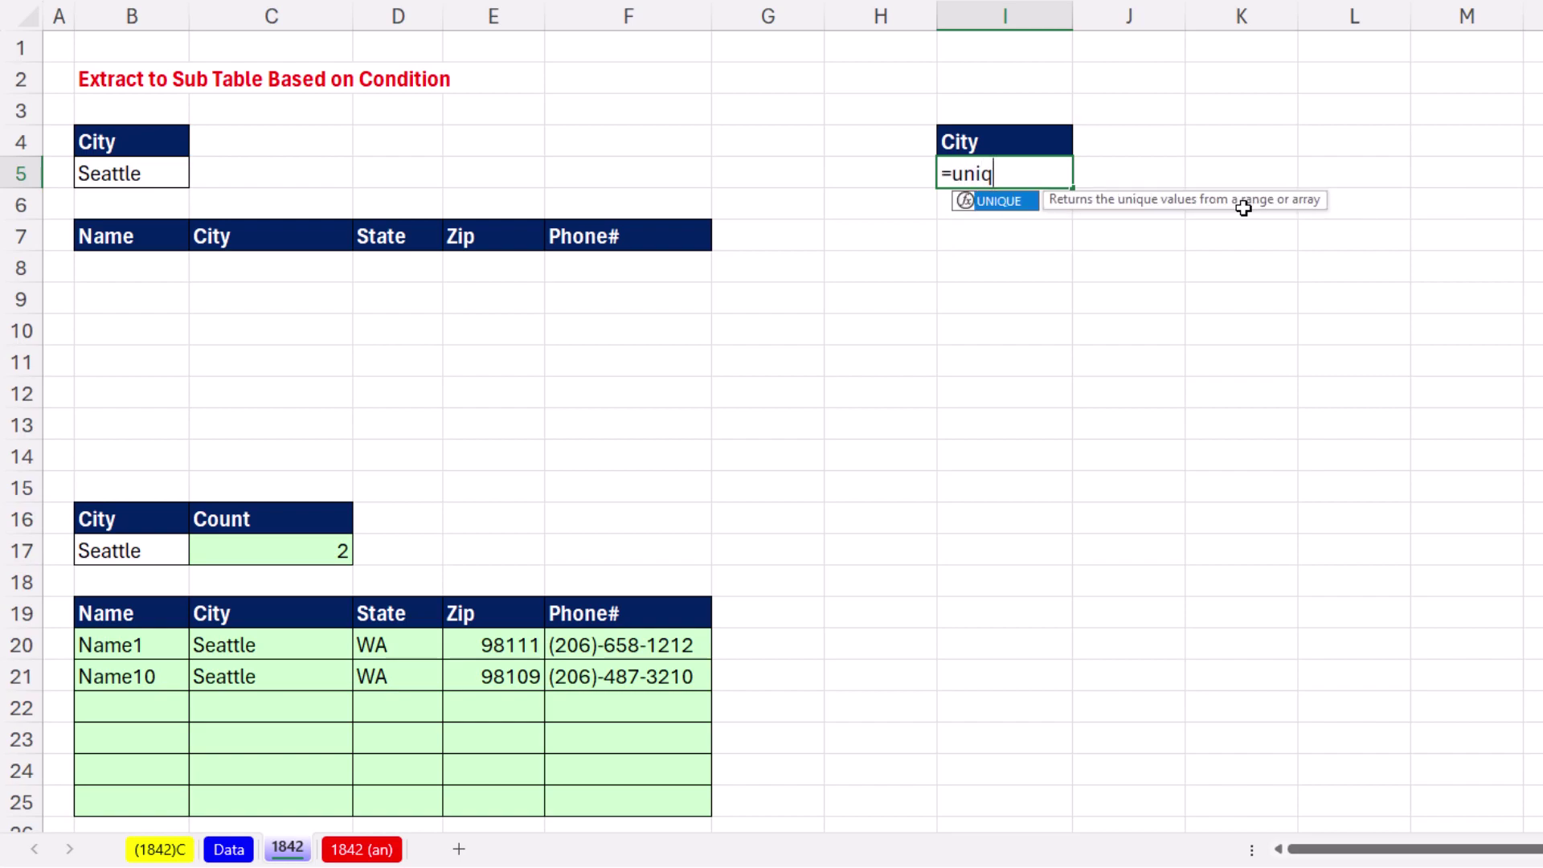
key(Tab)
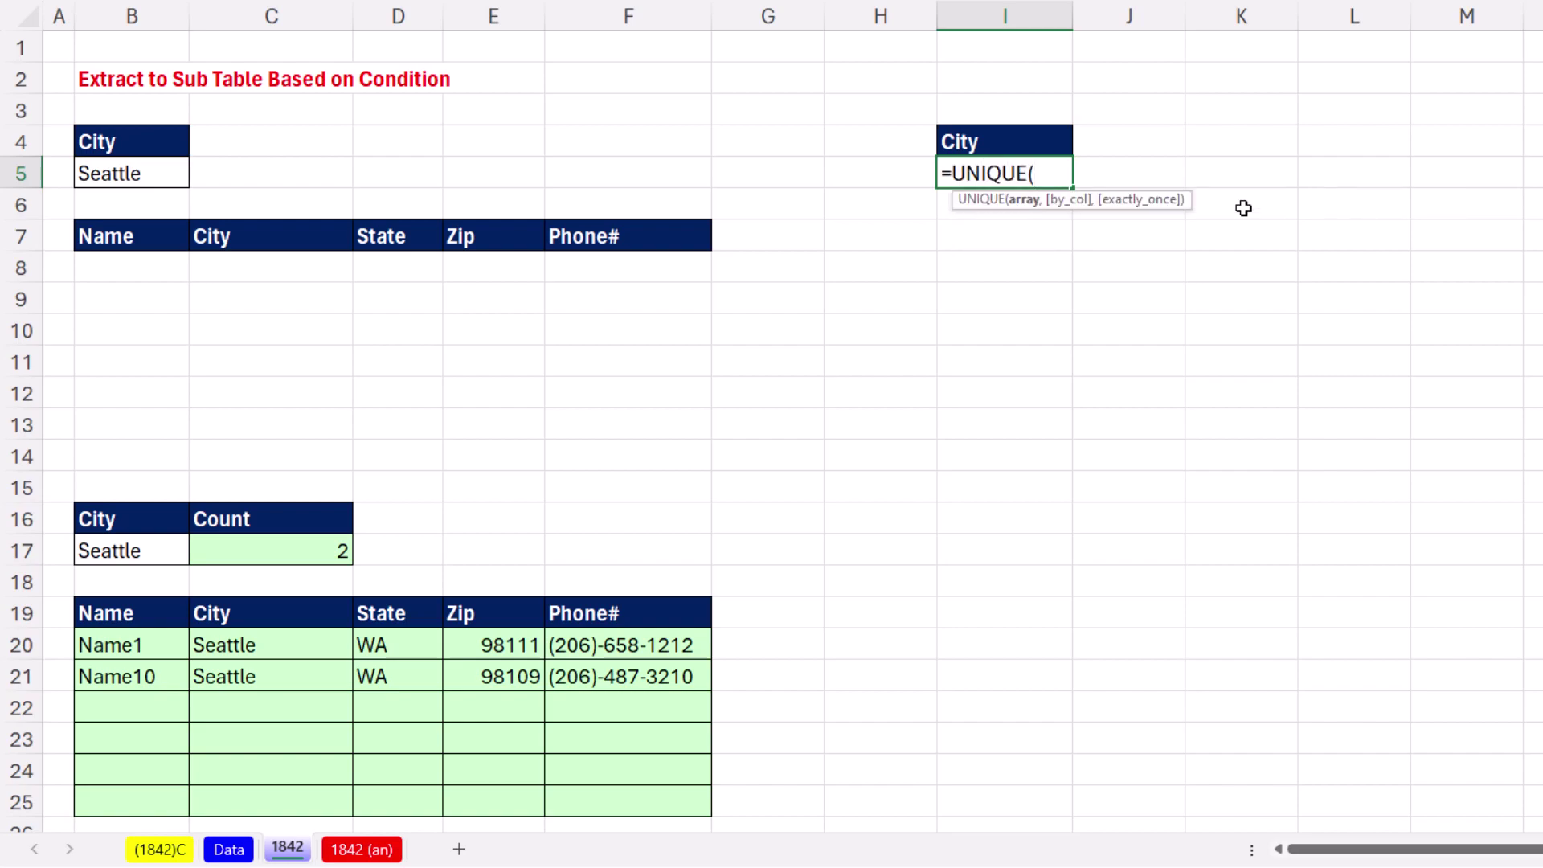
click(232, 855)
drag(349, 149, 345, 642)
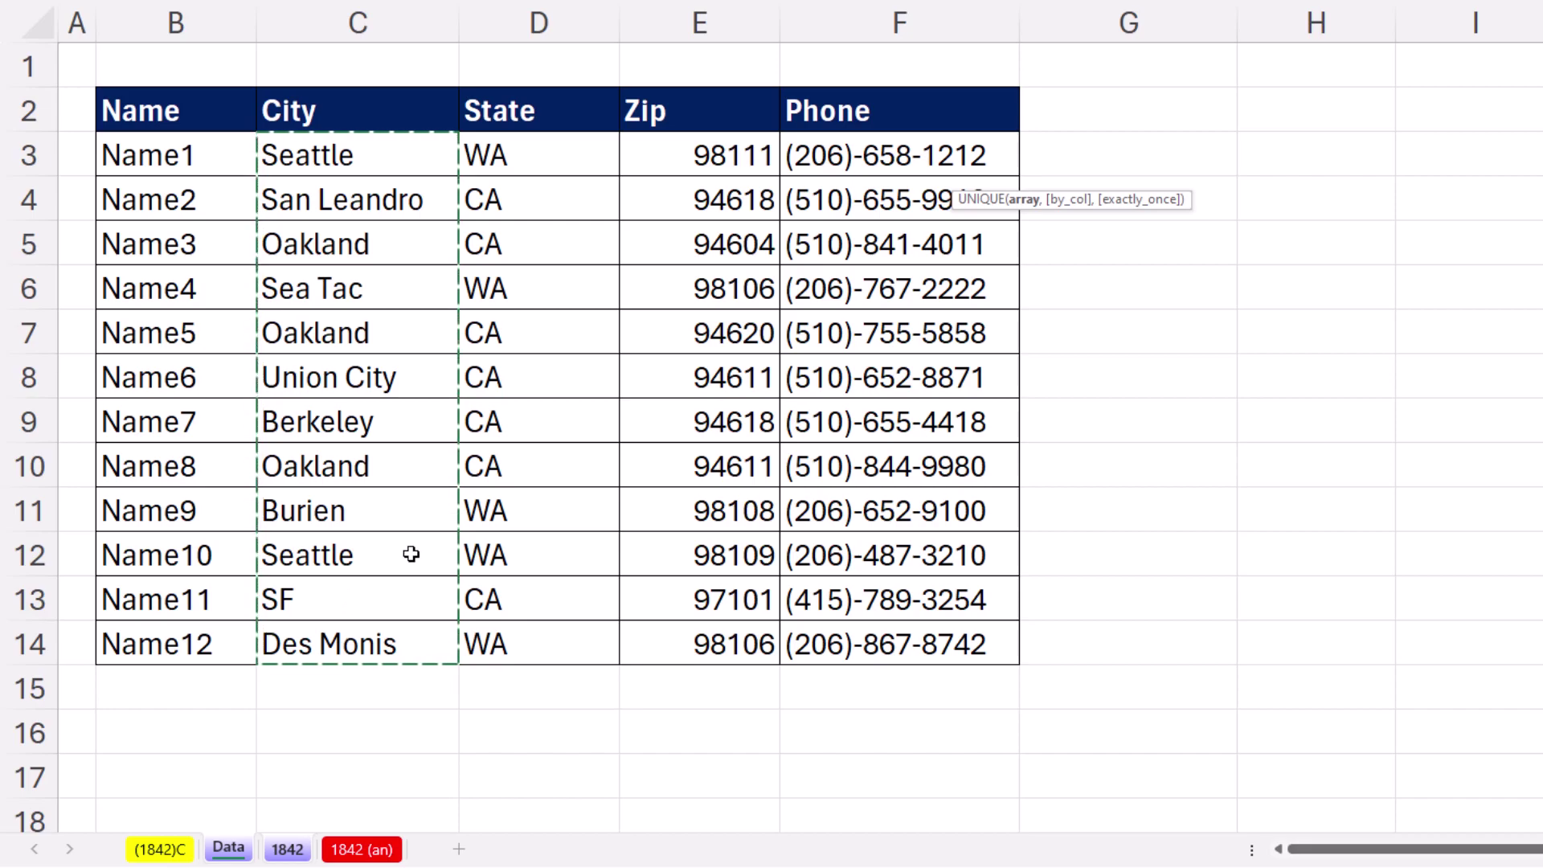
key(Return)
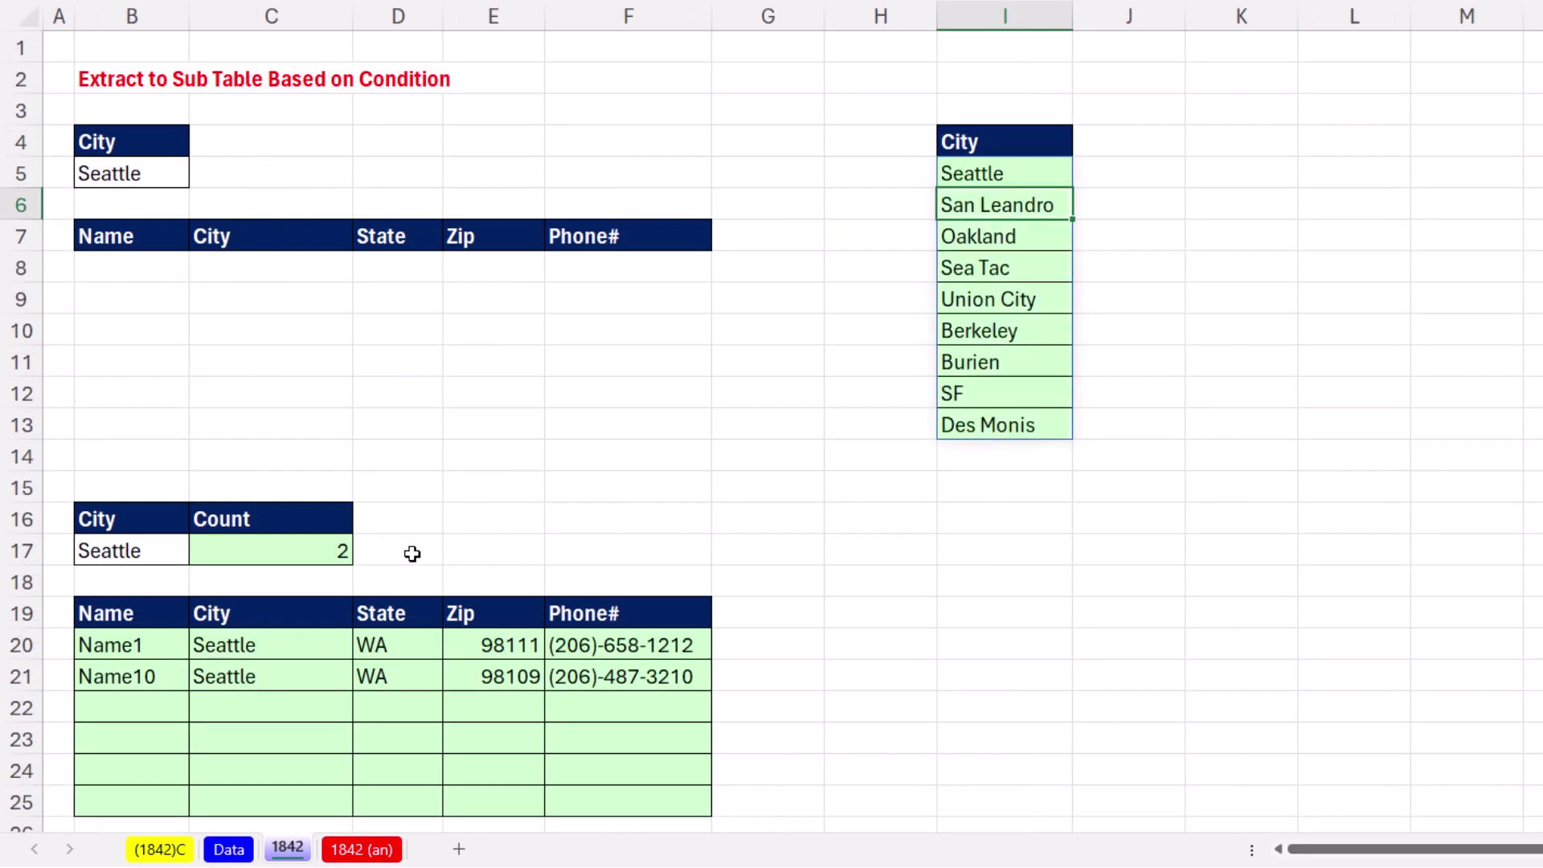
Wrap the I5 formula as =SORT(UNIQUE(Data!C3:C14)) so the cities are alphabetized.
click(1037, 174)
key(F2)
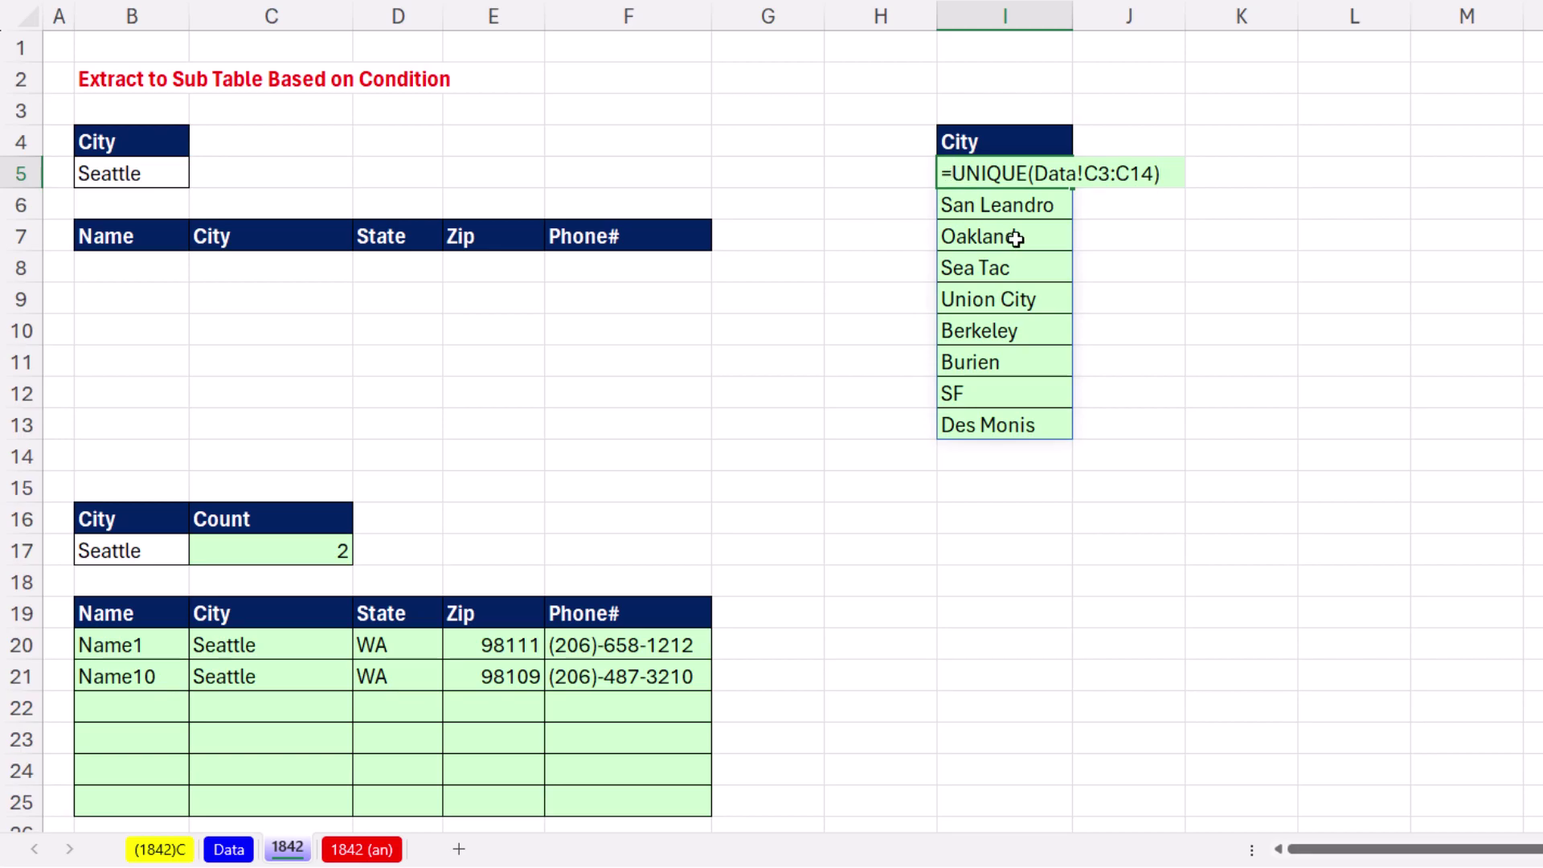
text(sort)
key(Tab)
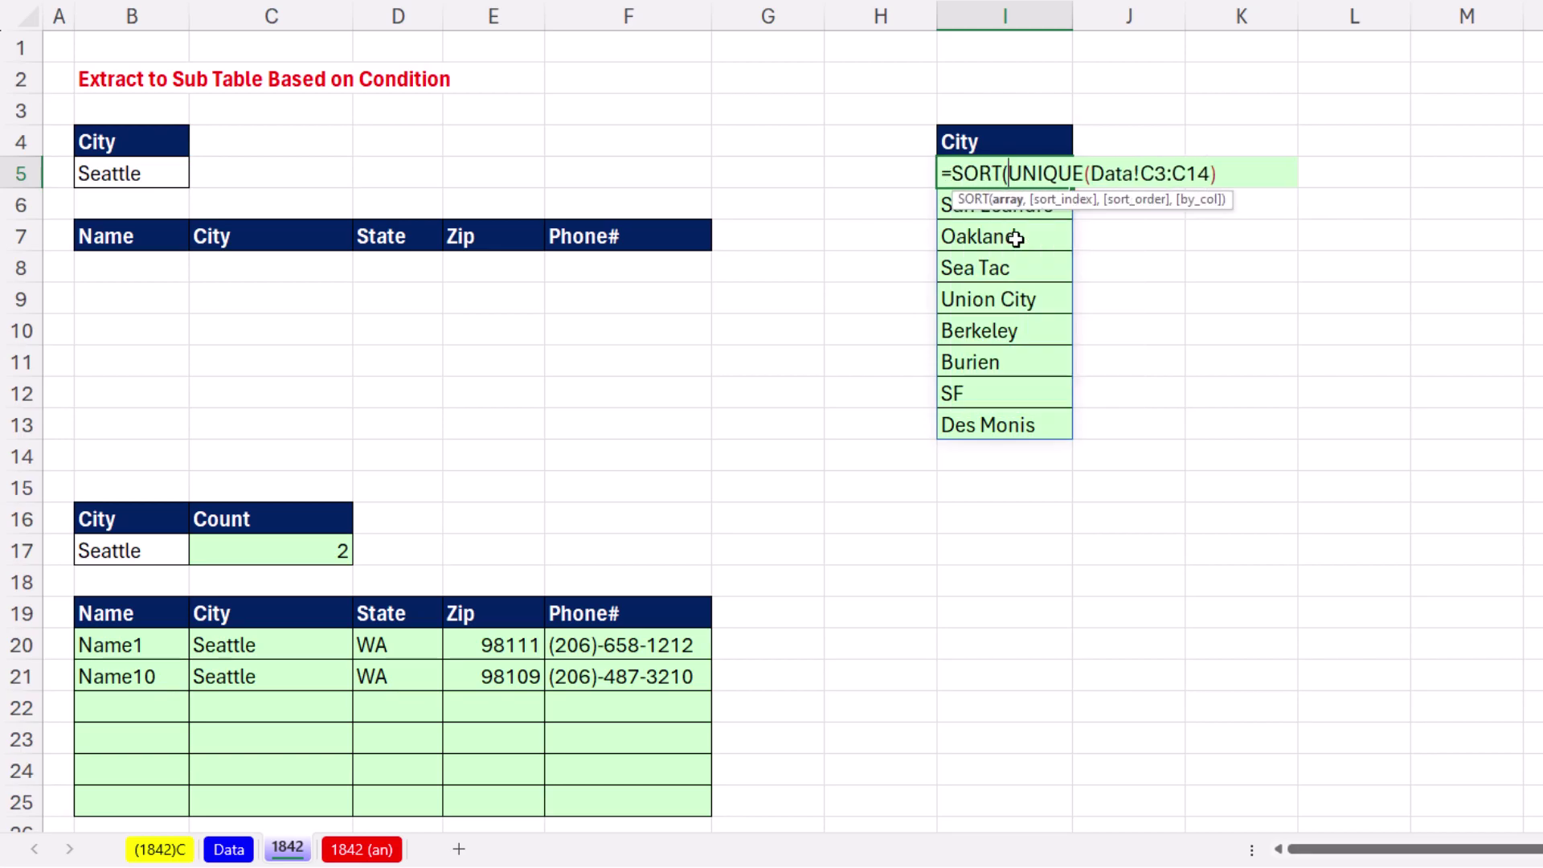
key(Return)
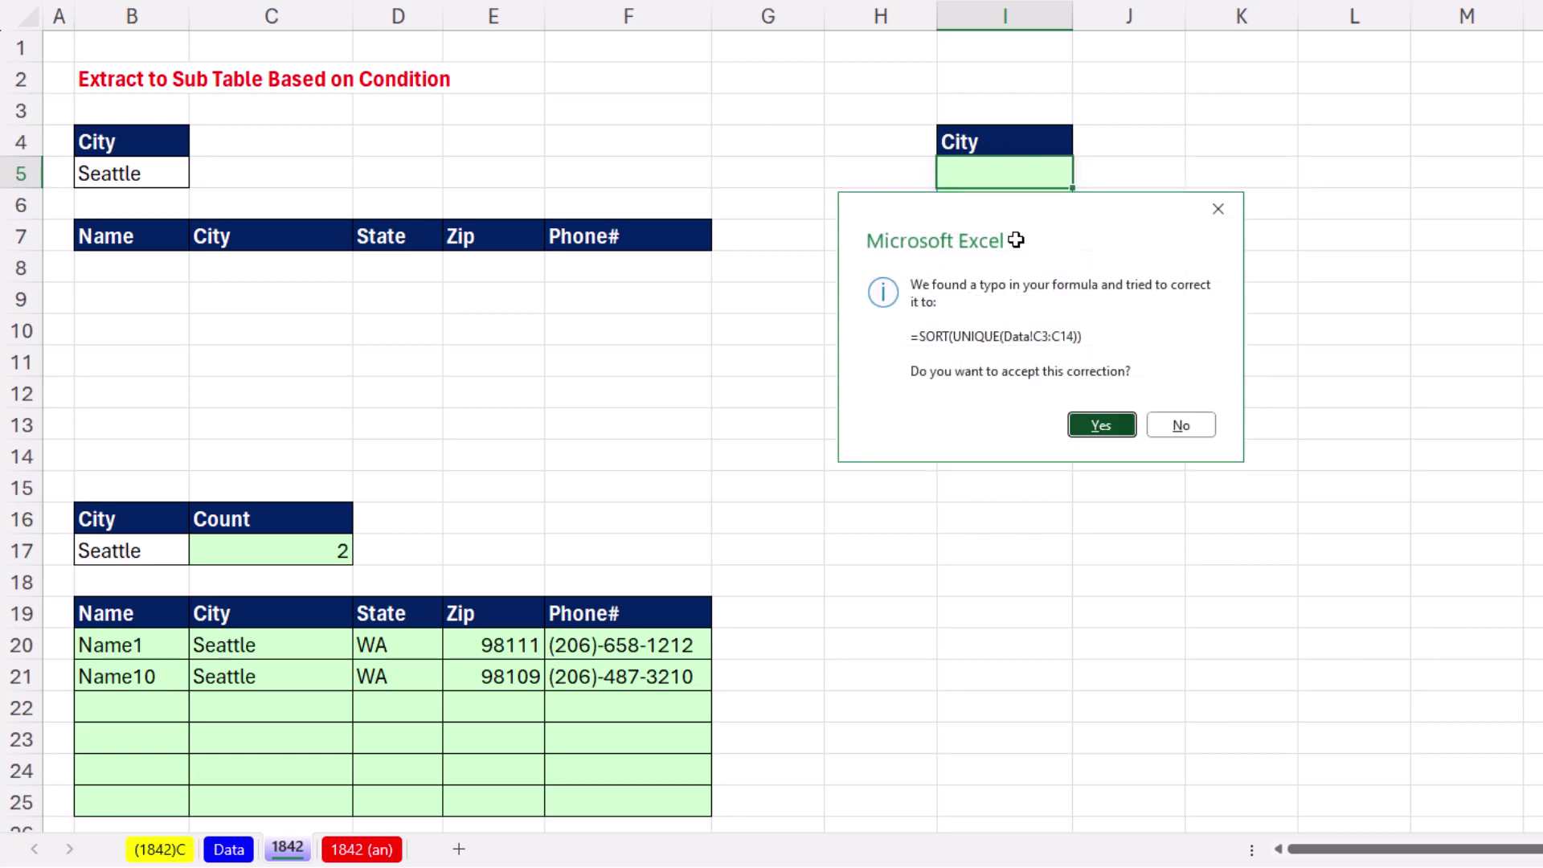
key(Return)
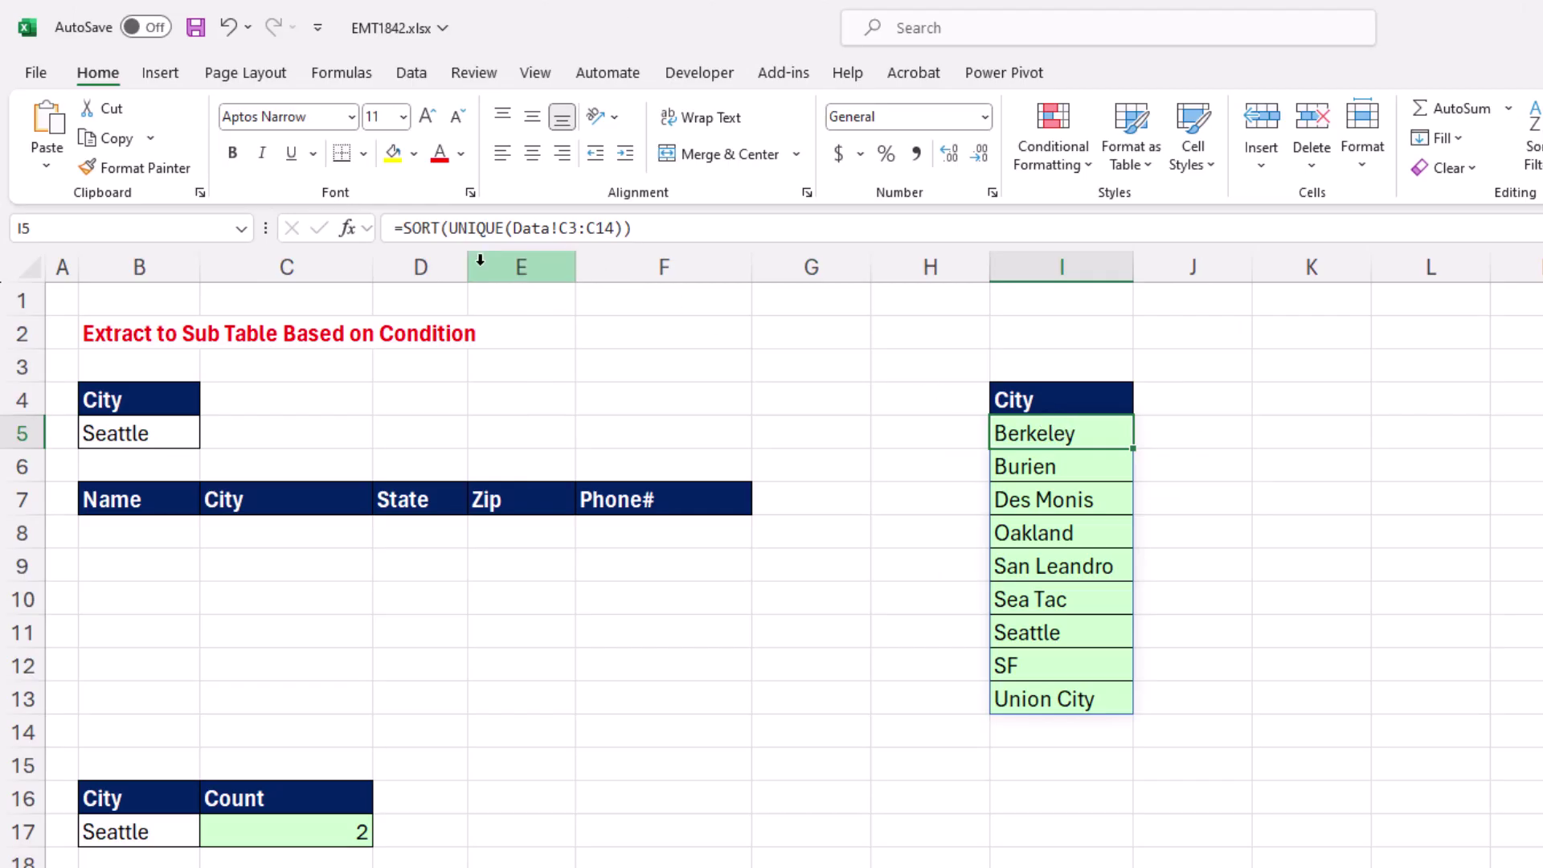
Check the spilled cities Burien and Des Monis, then select B5 and show the Data ribbon.
click(1095, 475)
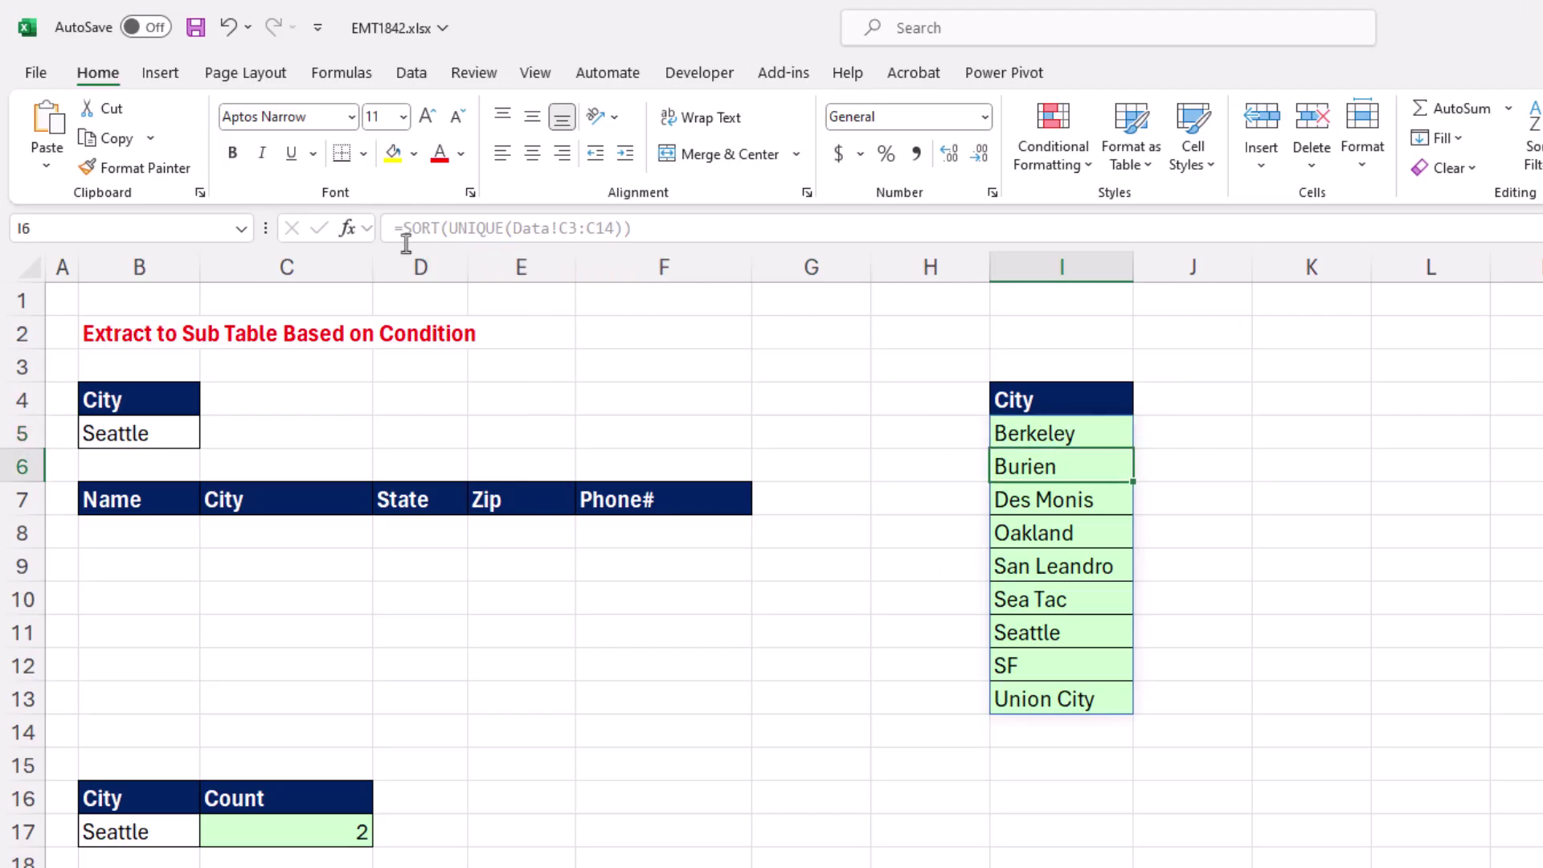
click(1049, 500)
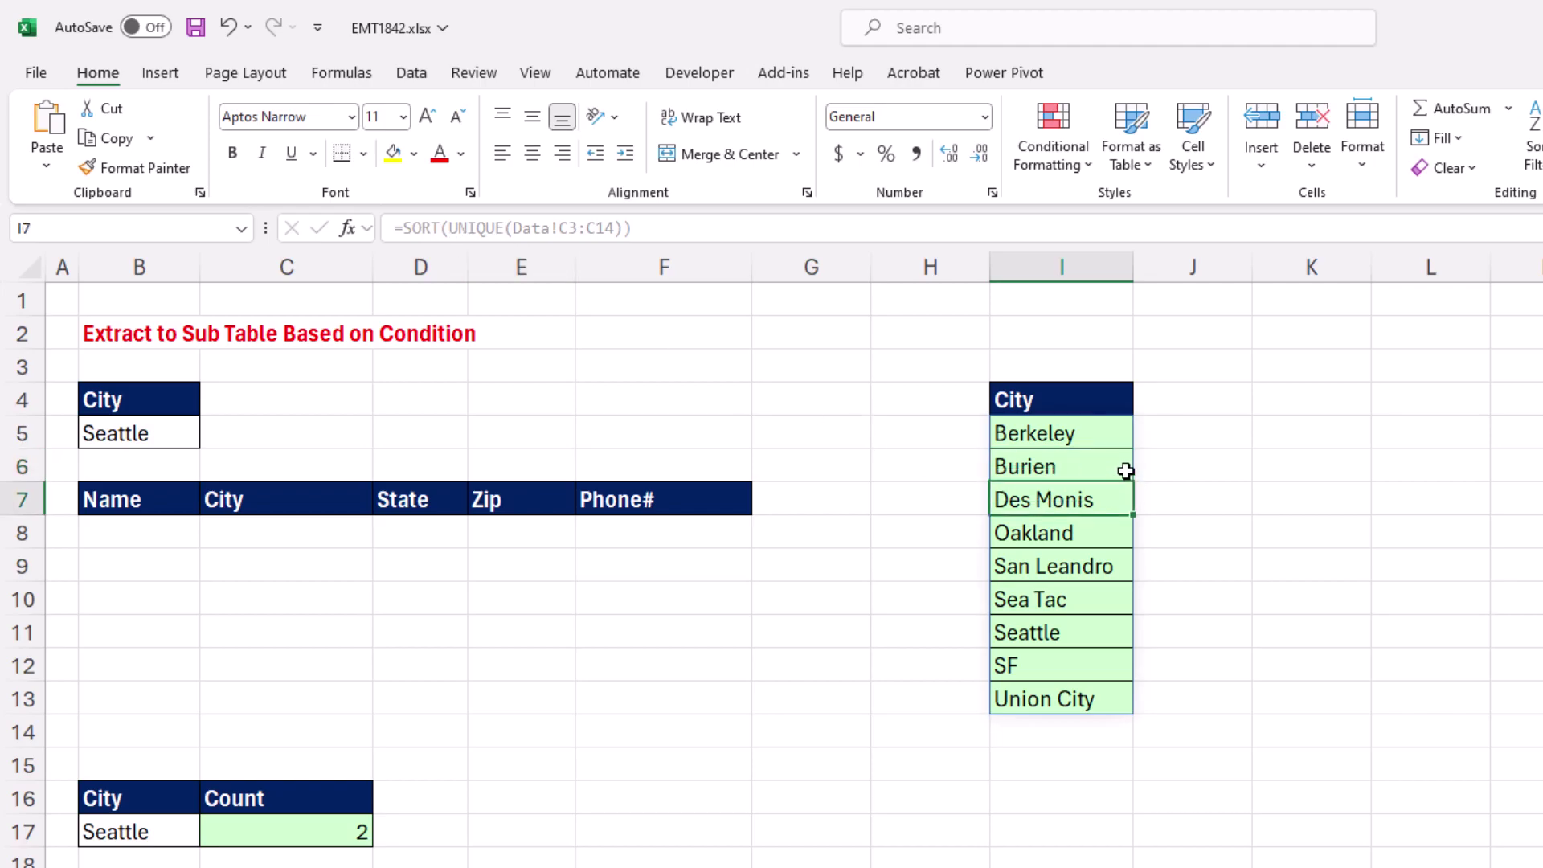
click(1064, 439)
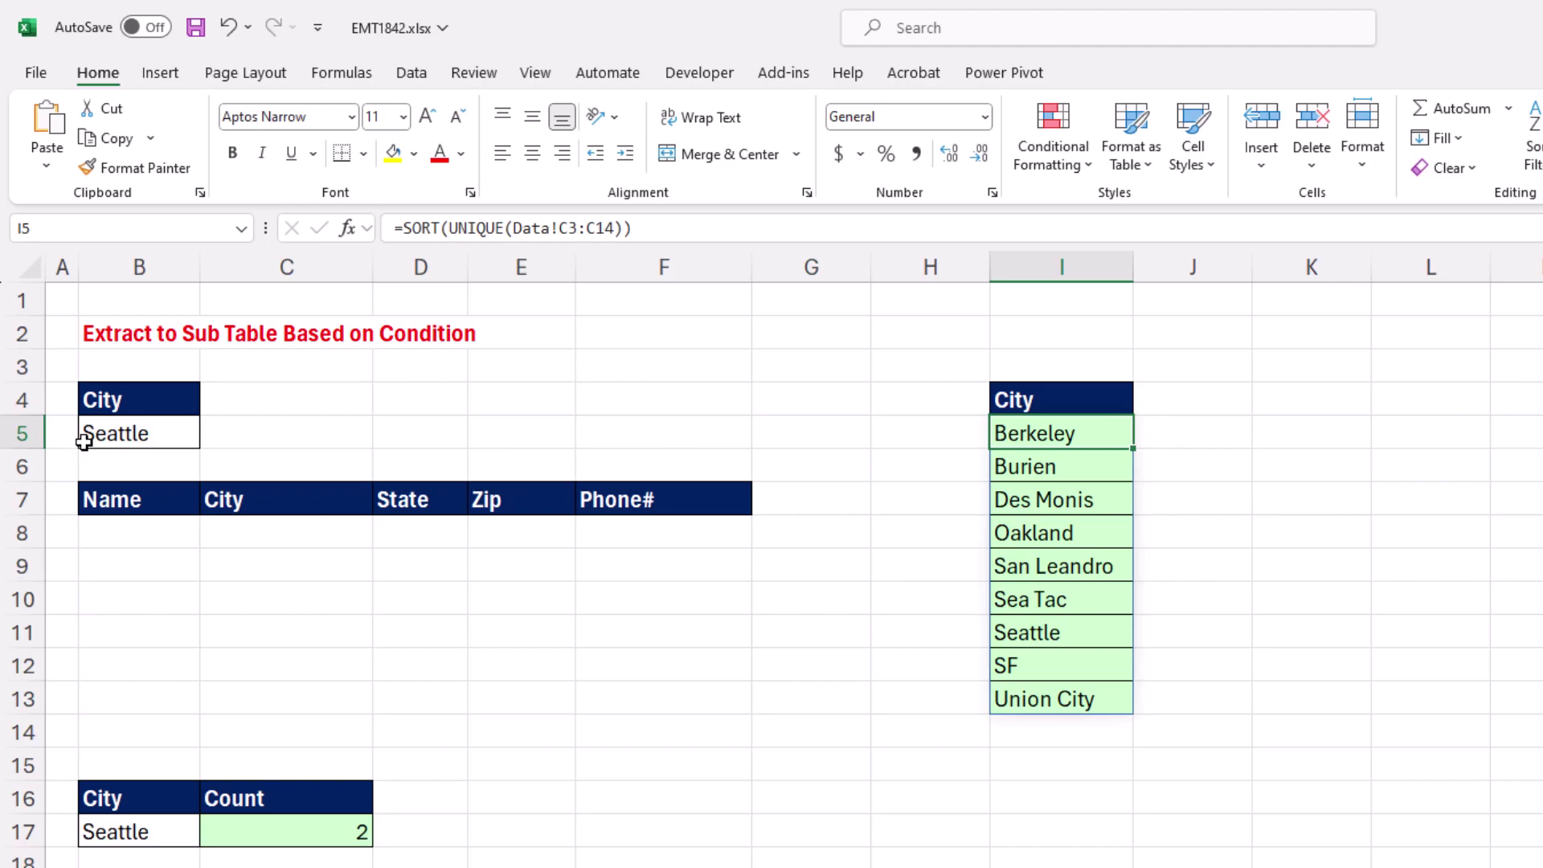
click(145, 439)
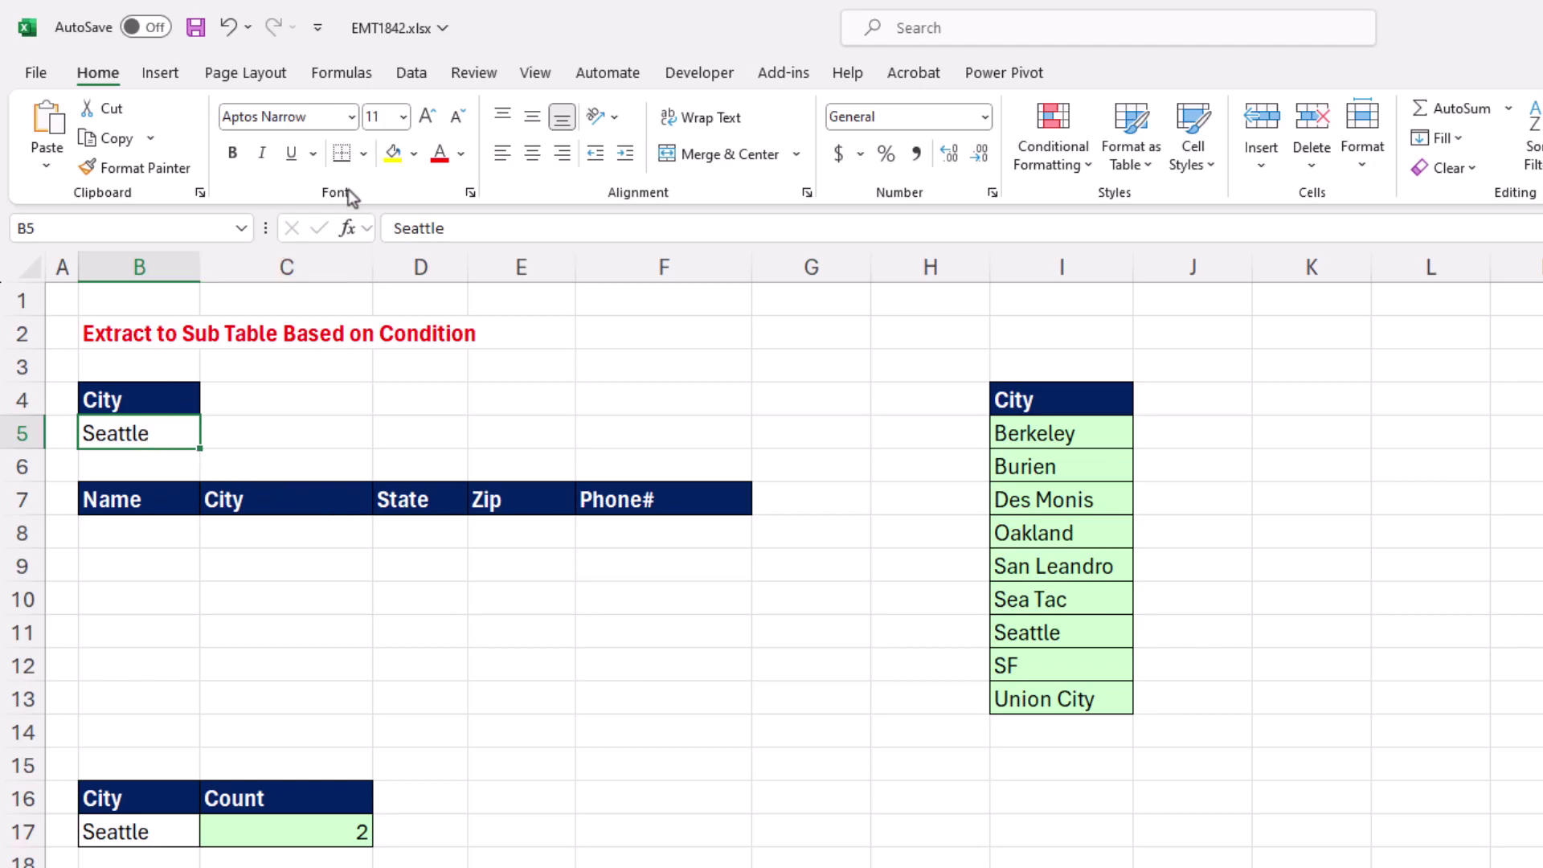
click(411, 76)
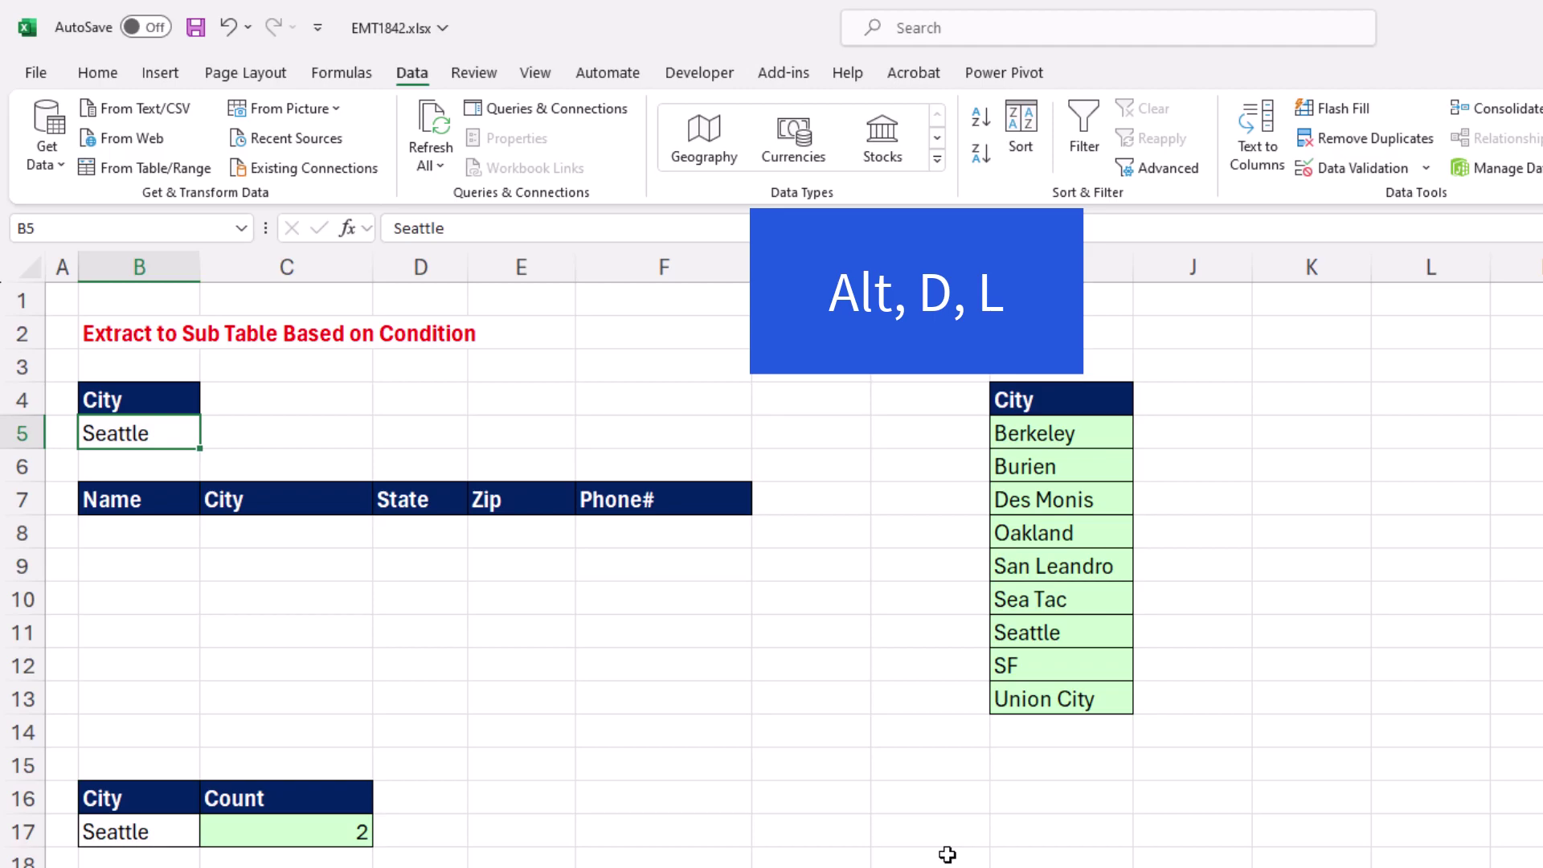
Give B5 a List data validation with source =$I$5#.
key(alt+d)
key(l)
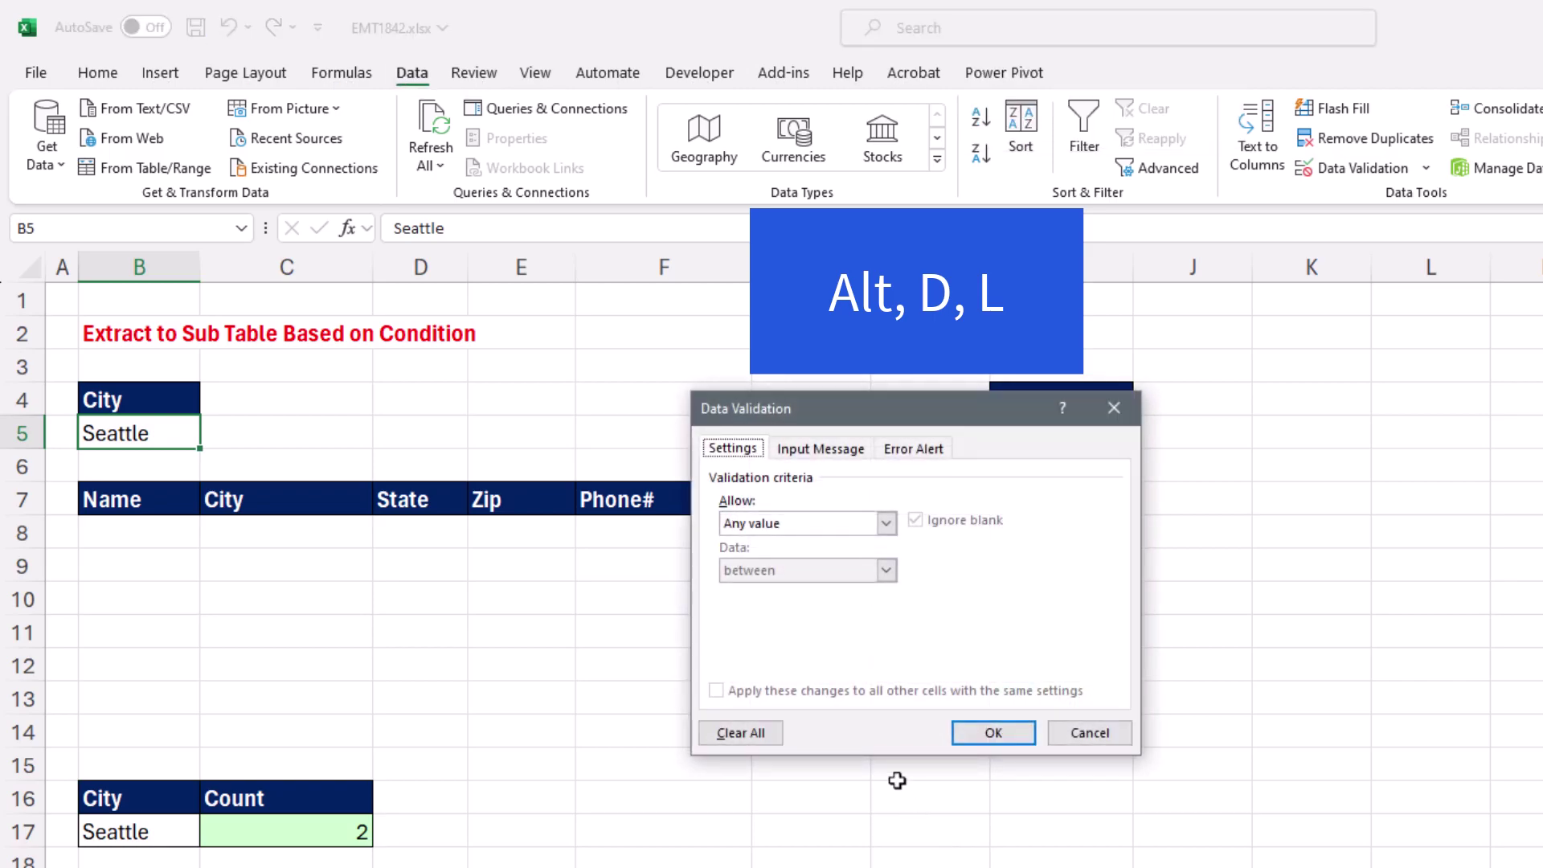
key(Tab)
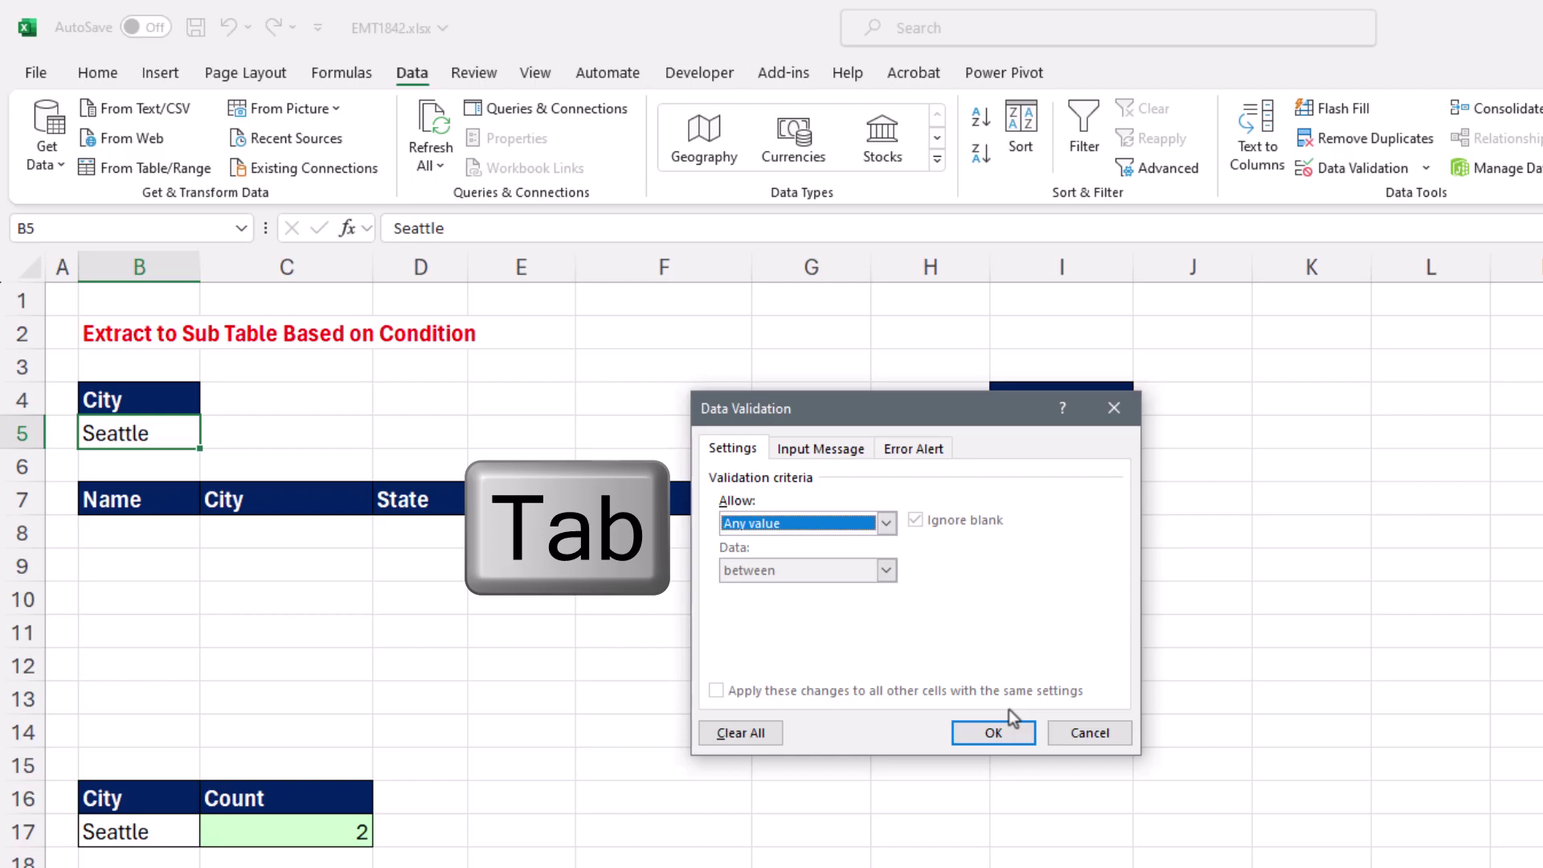
key(l)
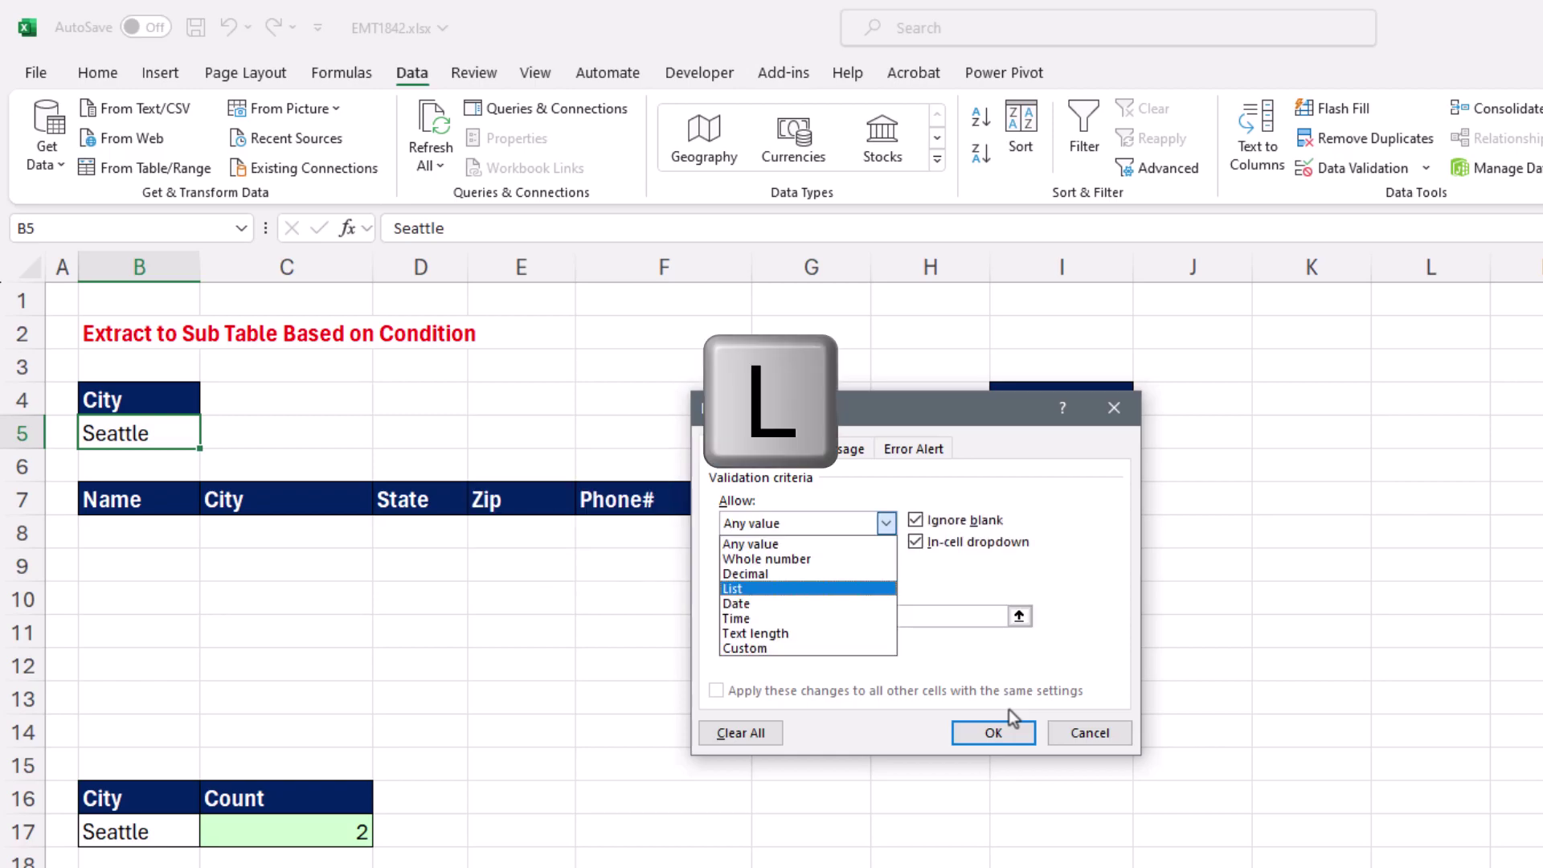
key(Tab)
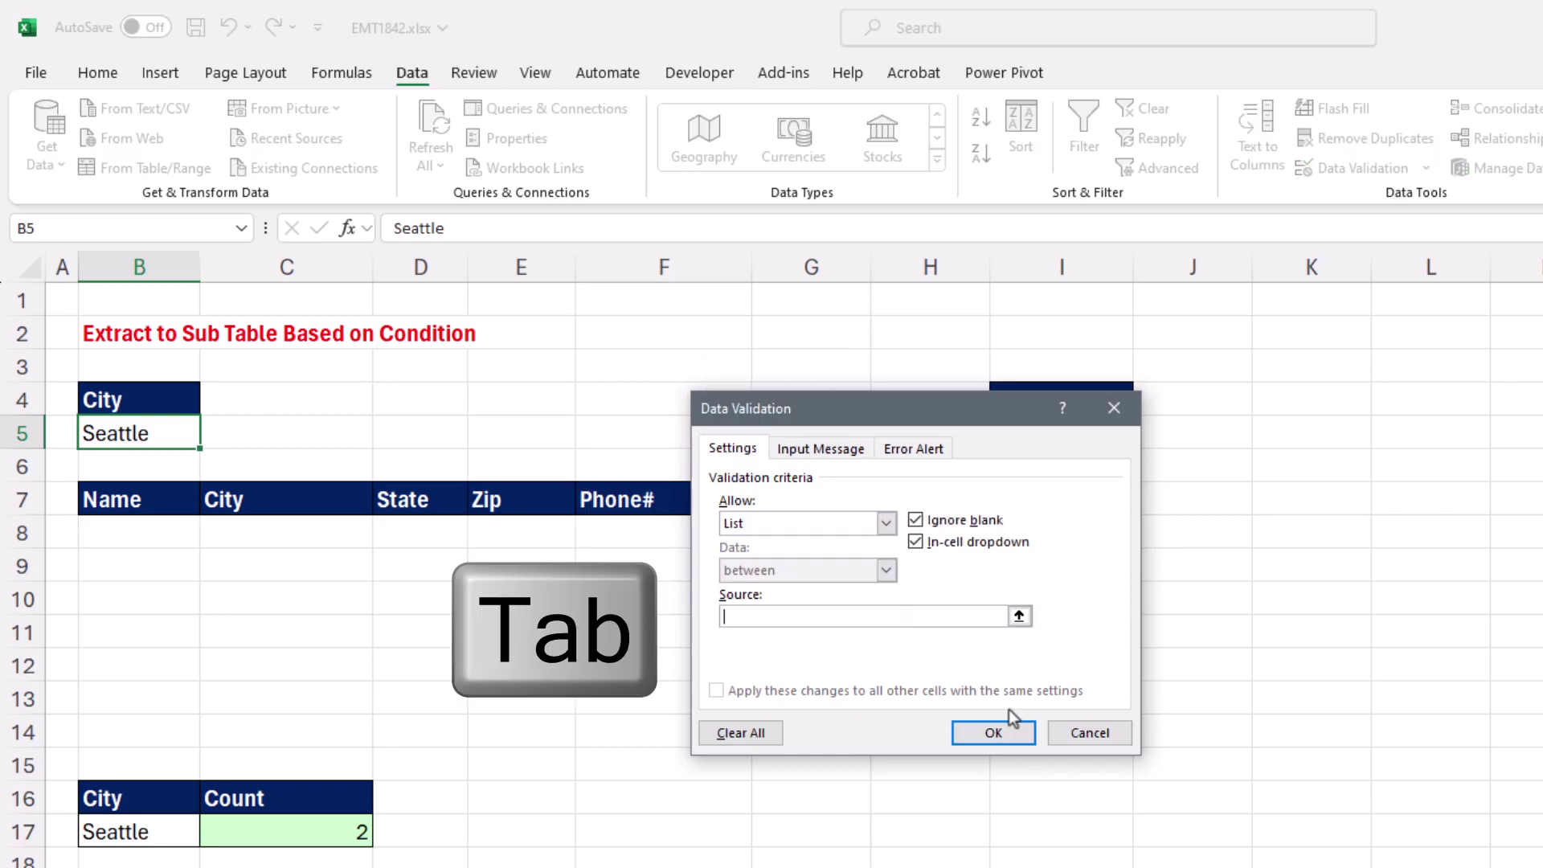
drag(831, 418, 553, 415)
click(1020, 431)
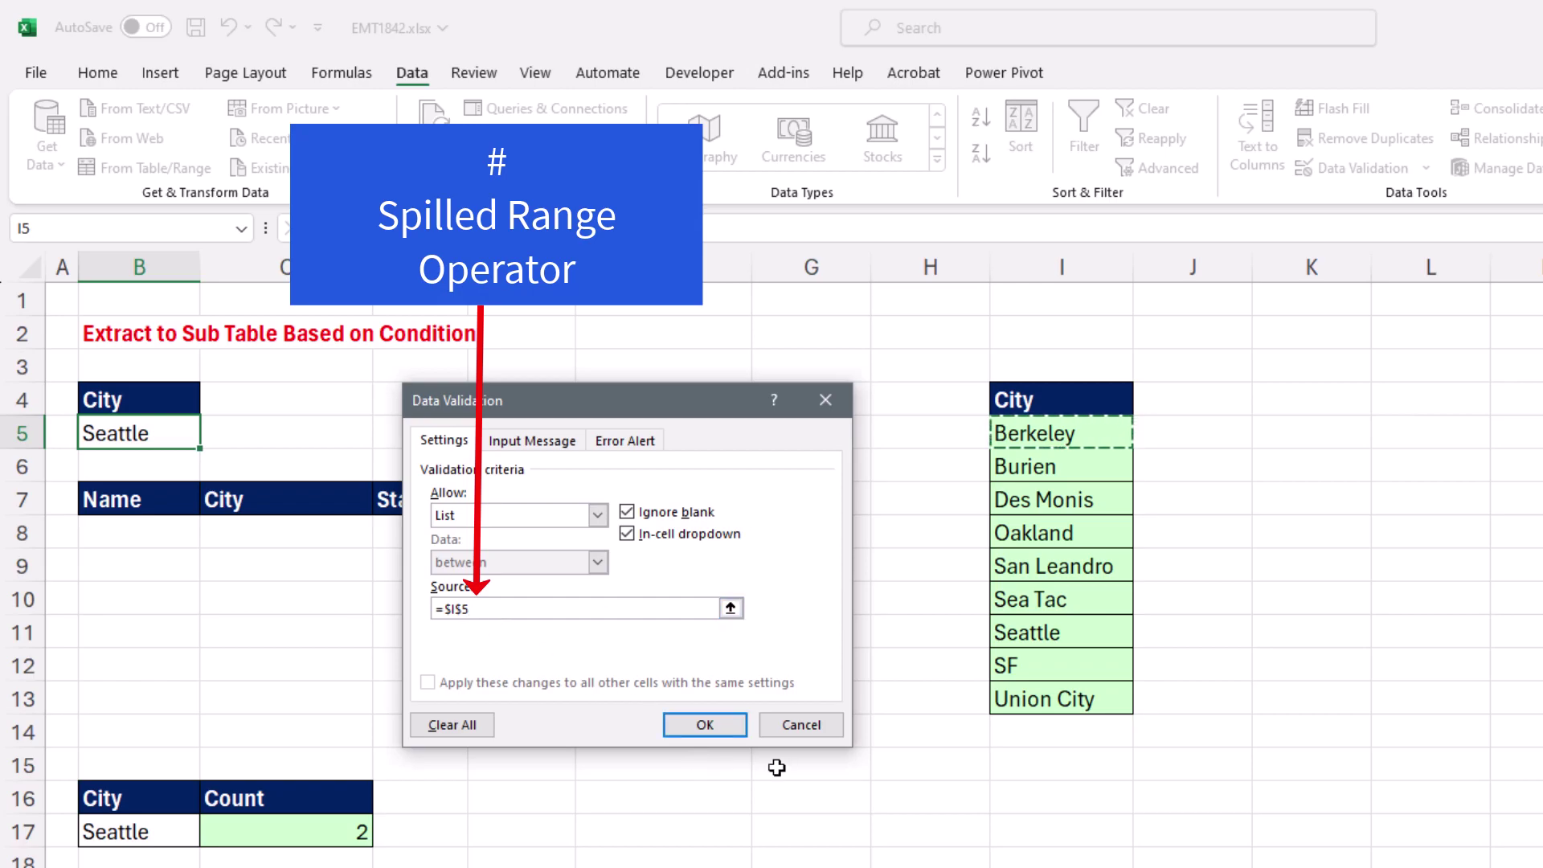
text(#)
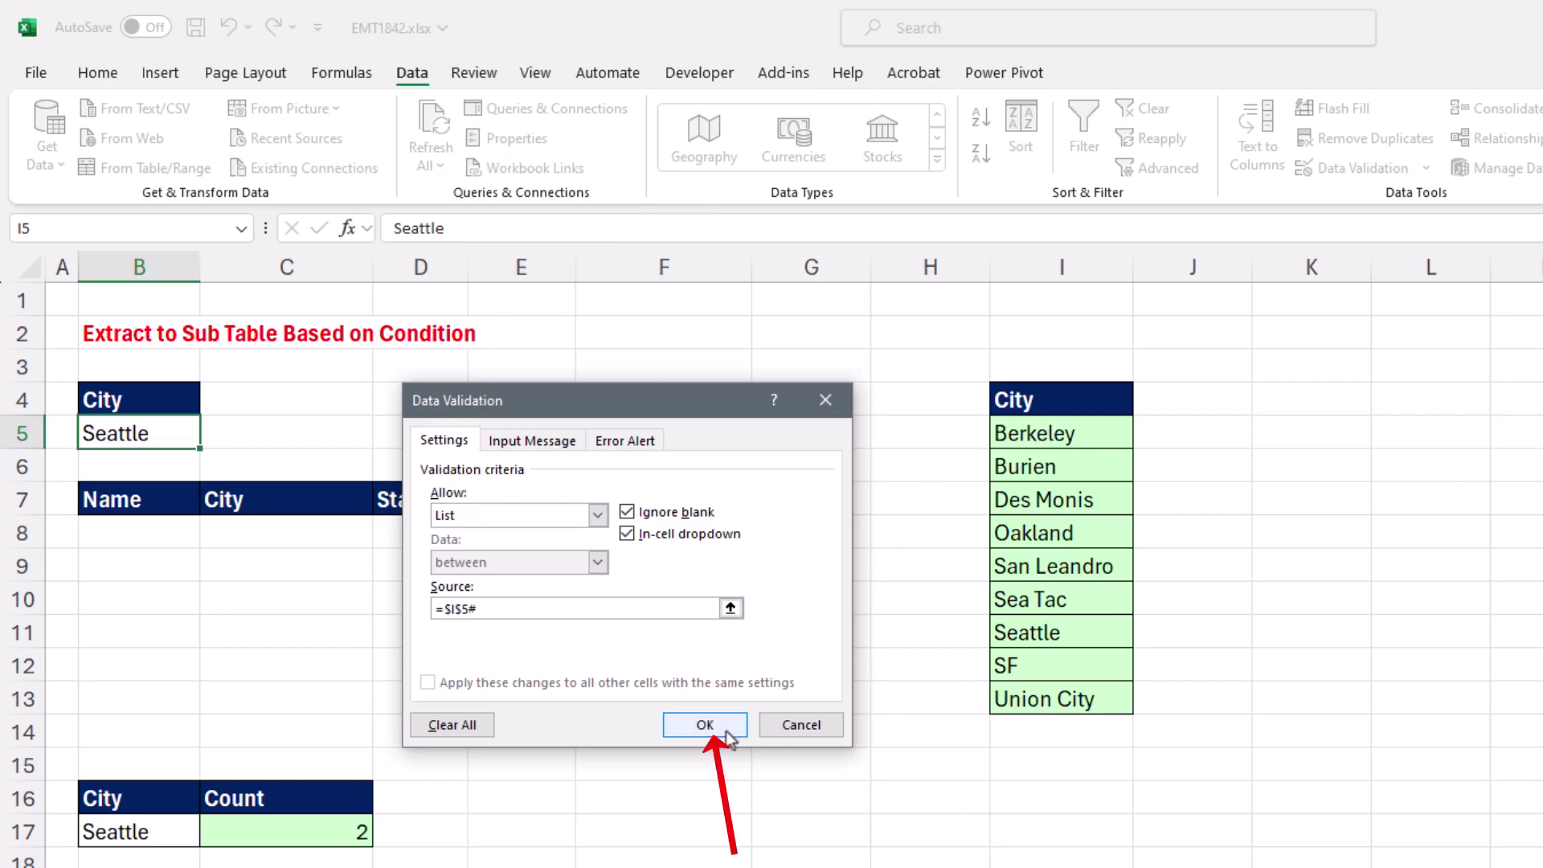
click(706, 726)
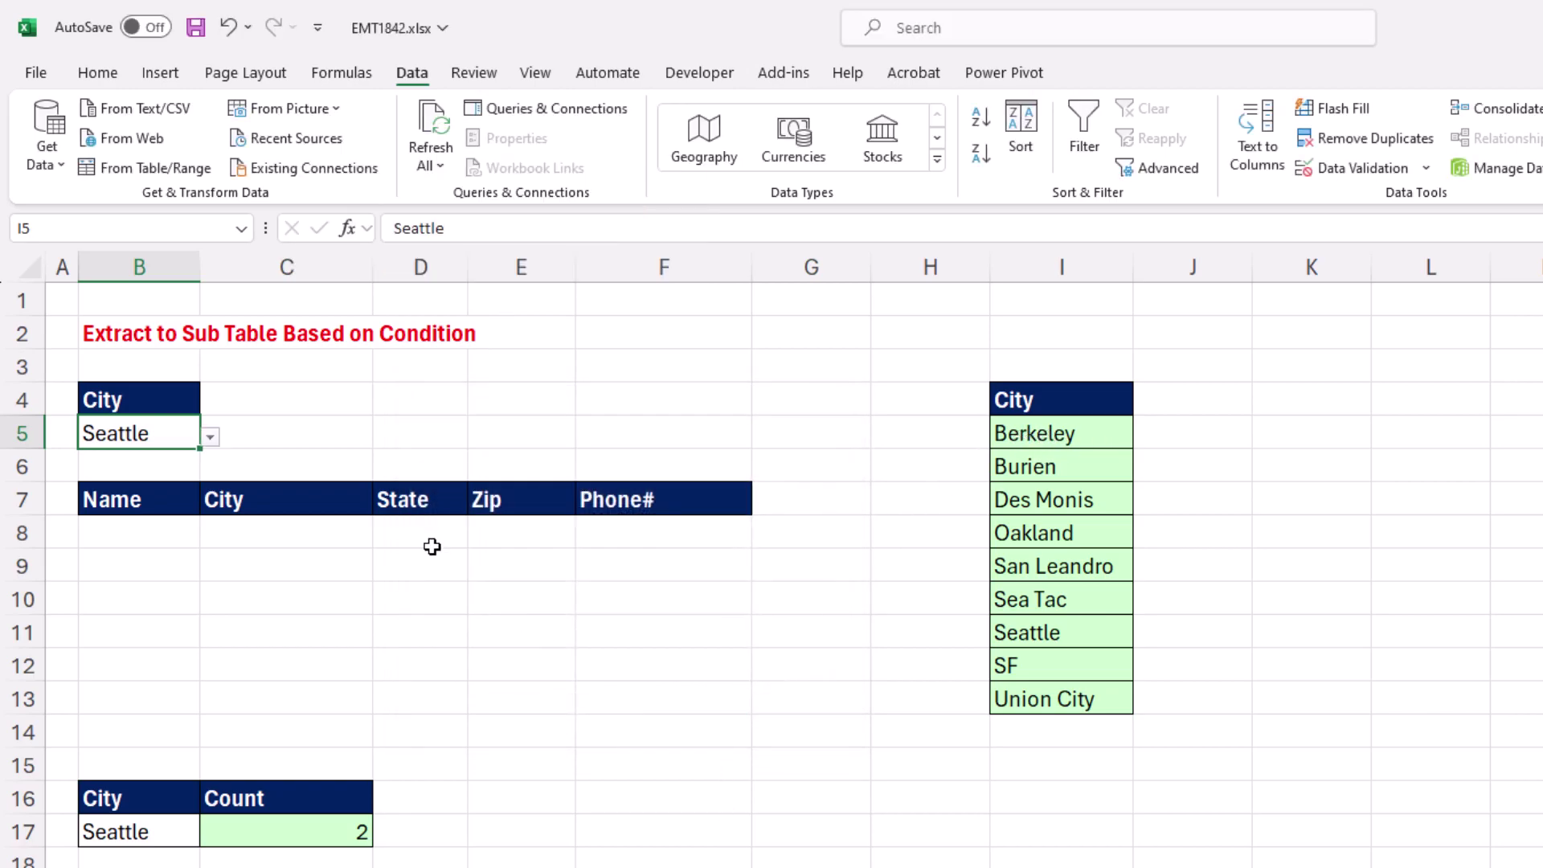
Pick Berkeley from the B5 city dropdown.
click(210, 438)
click(156, 460)
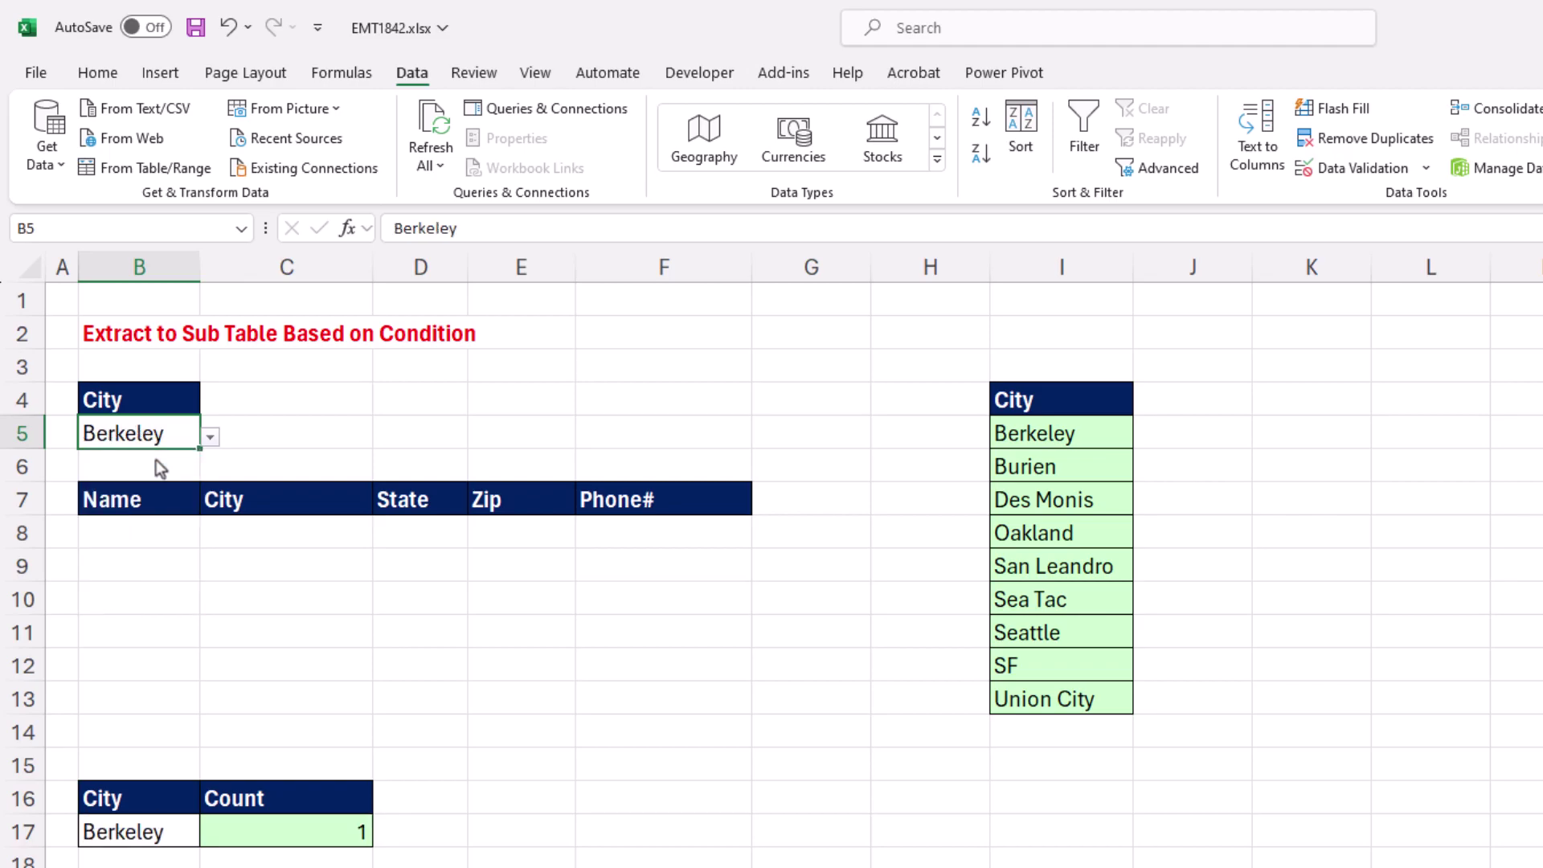
click(169, 539)
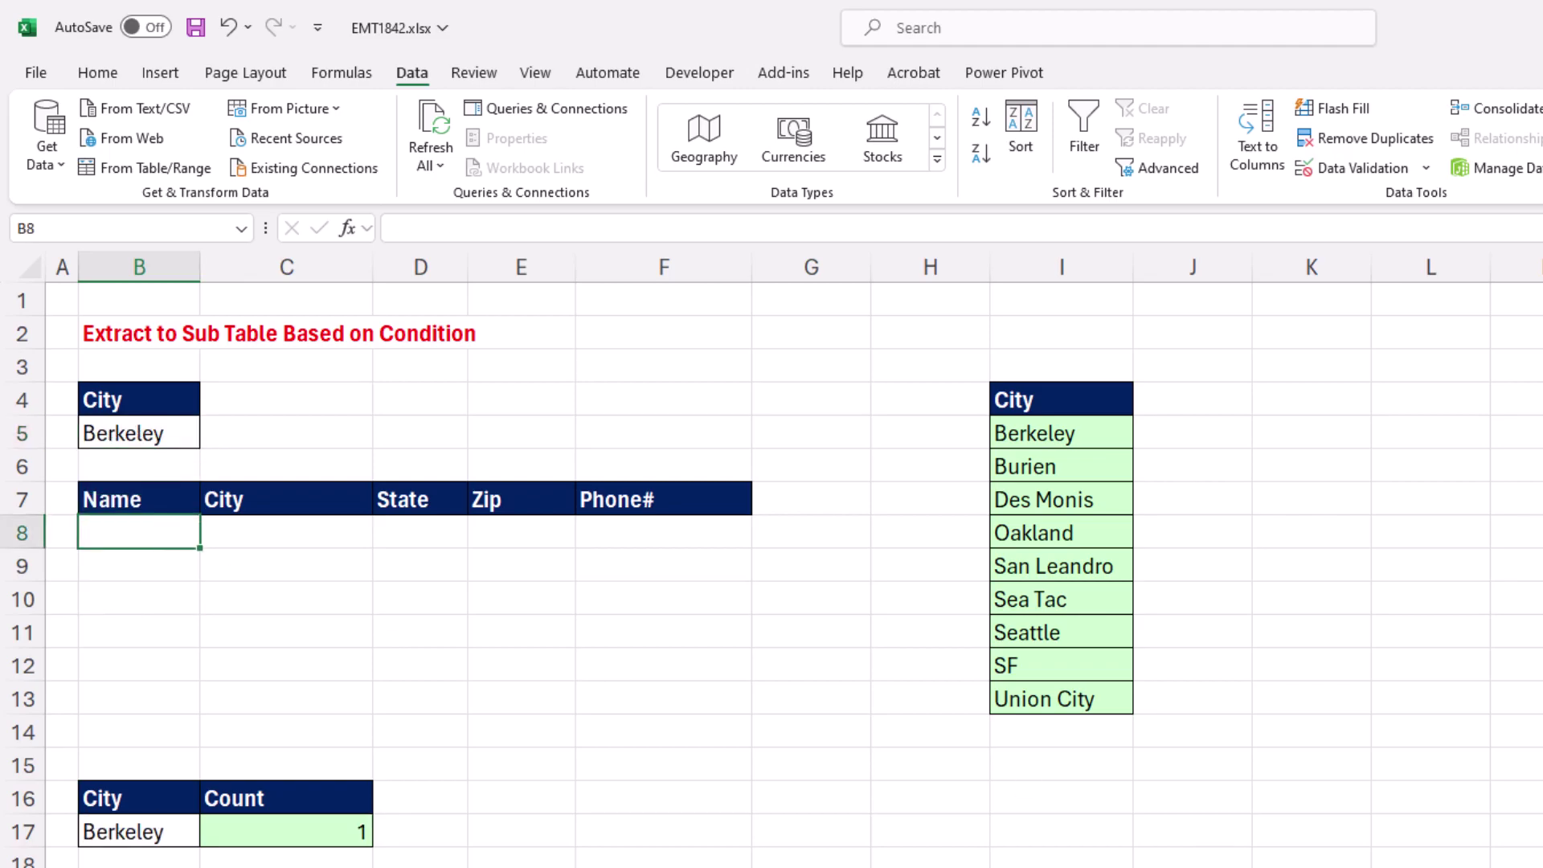
Enter =FILTER(Data!B3:F14,Data!C3:C14=B5) in B8 to return the Data rows matching B5's city.
text(=fil)
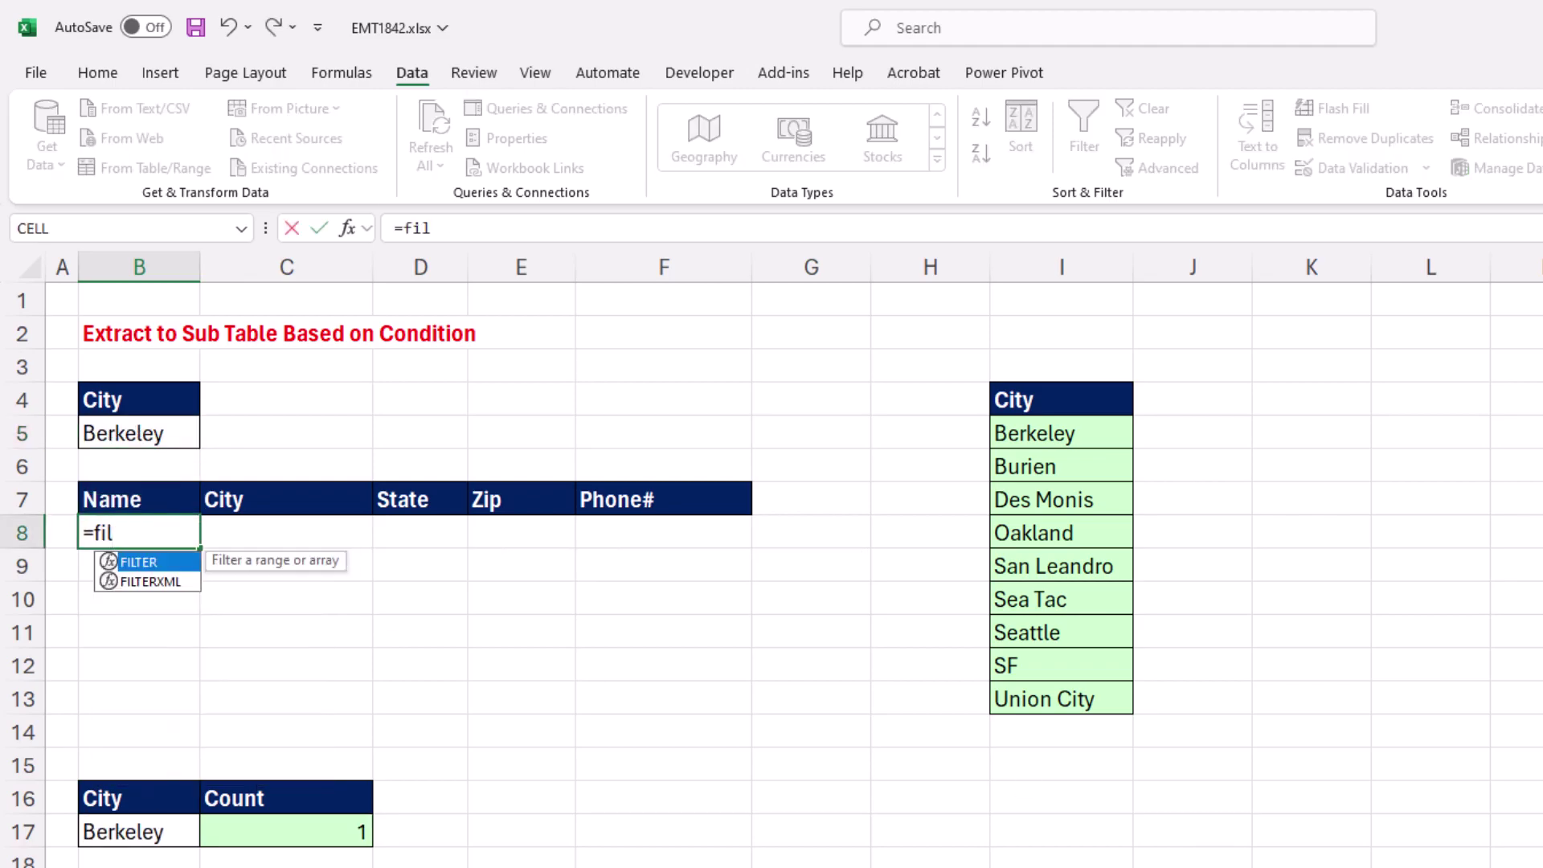
key(Tab)
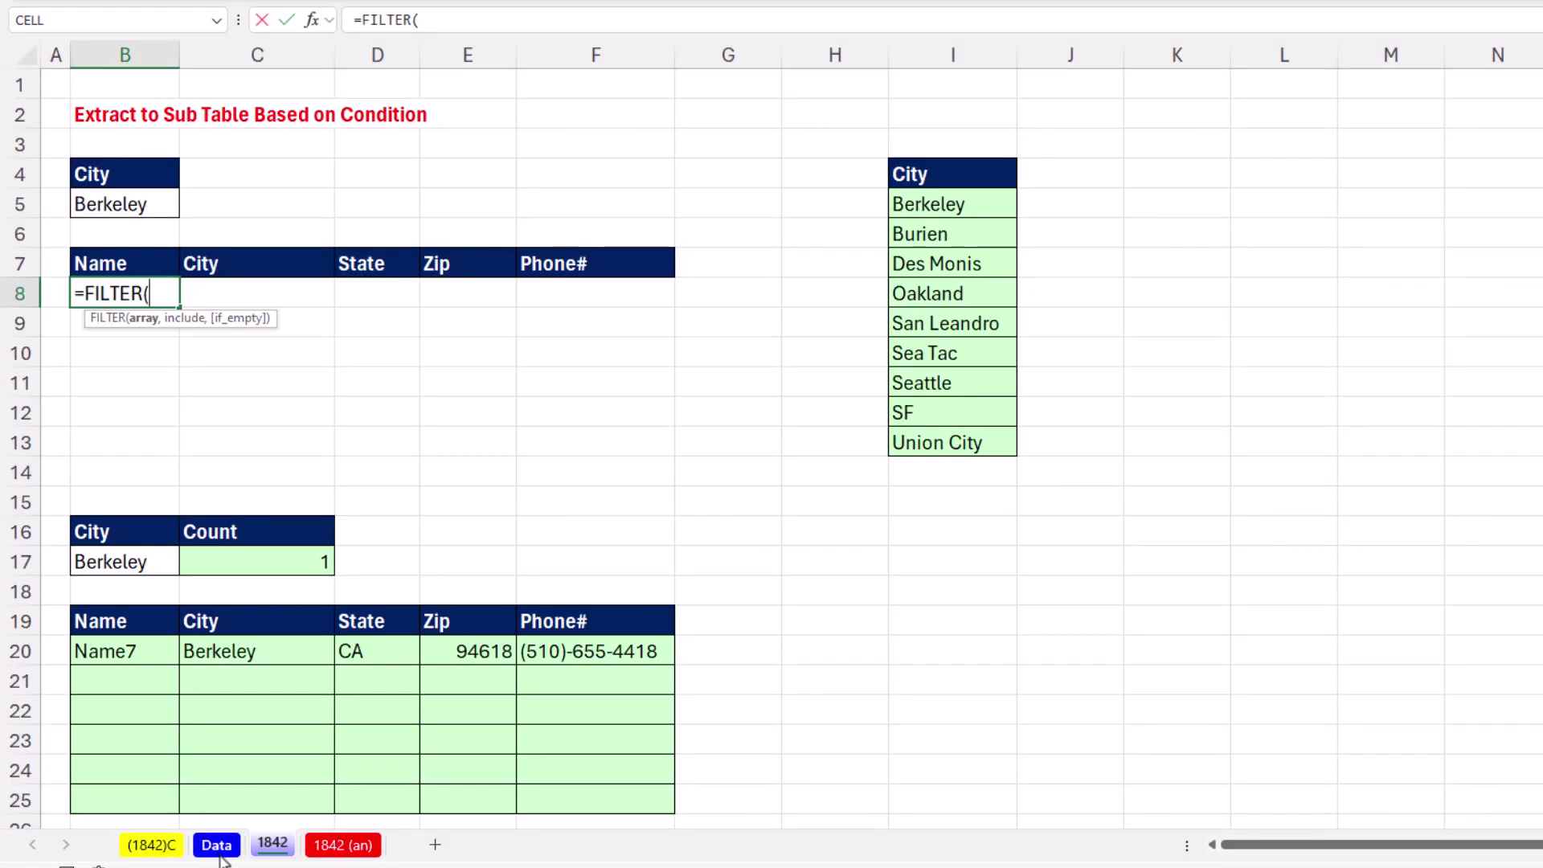
click(219, 846)
mouse_move(178, 170)
mouse_down()
mouse_move(463, 215)
mouse_move(836, 388)
mouse_move(830, 666)
mouse_up()
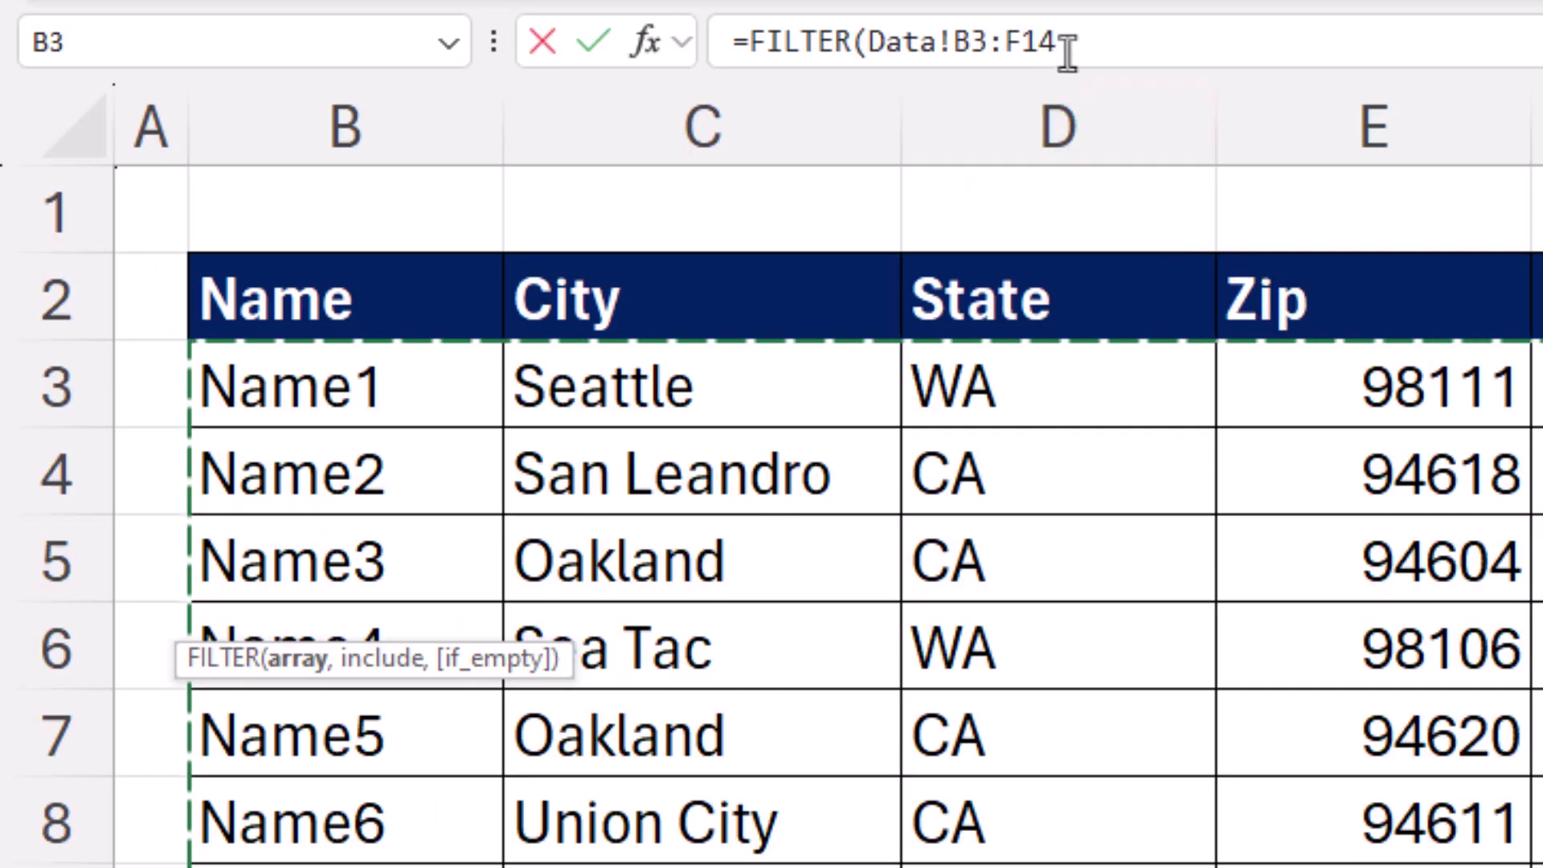
click(516, 20)
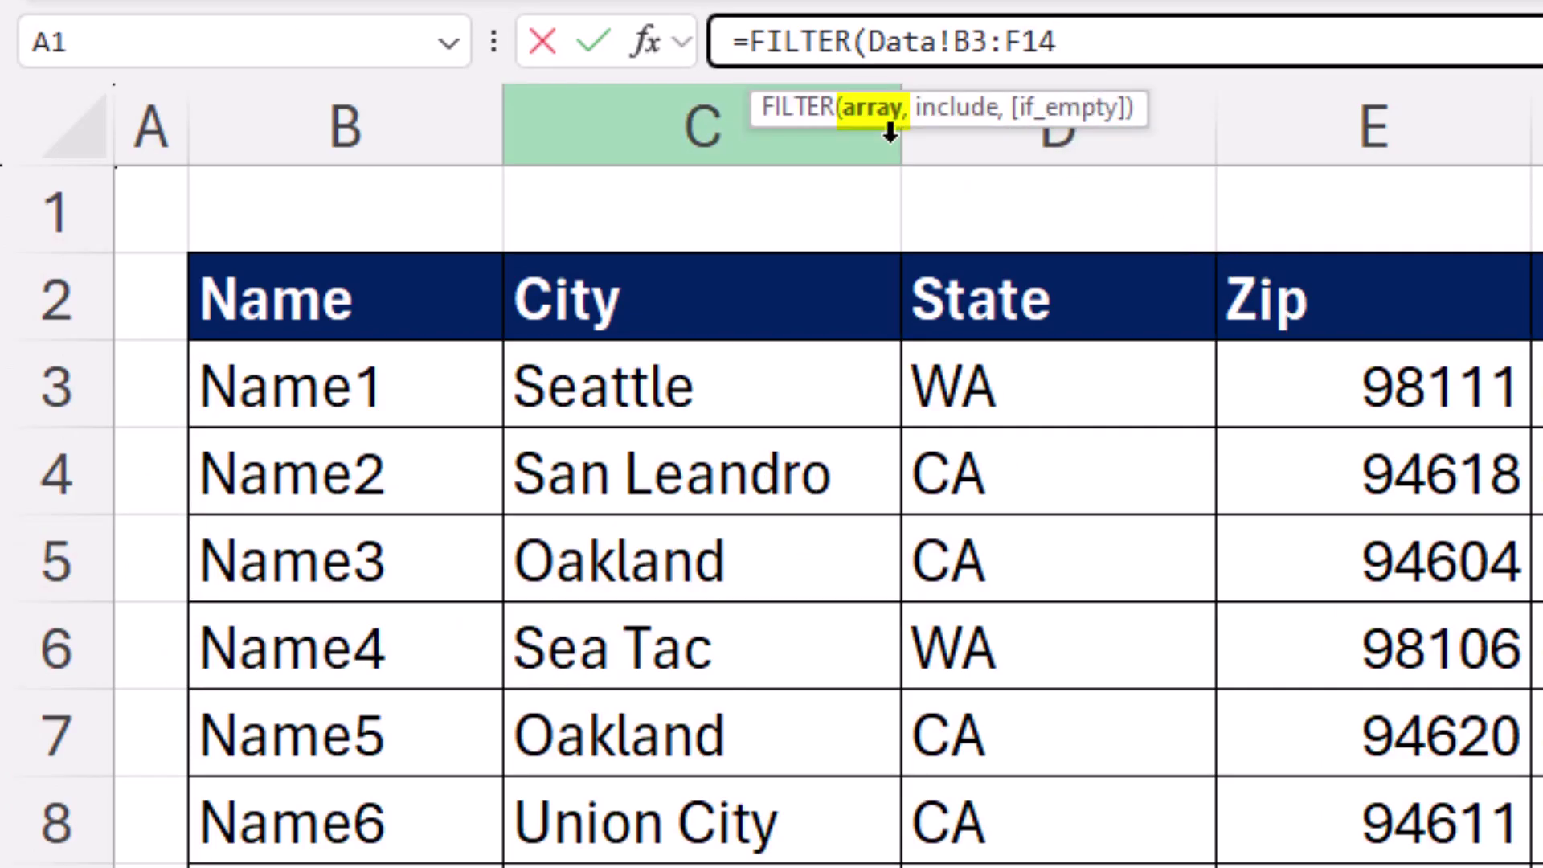
text(,)
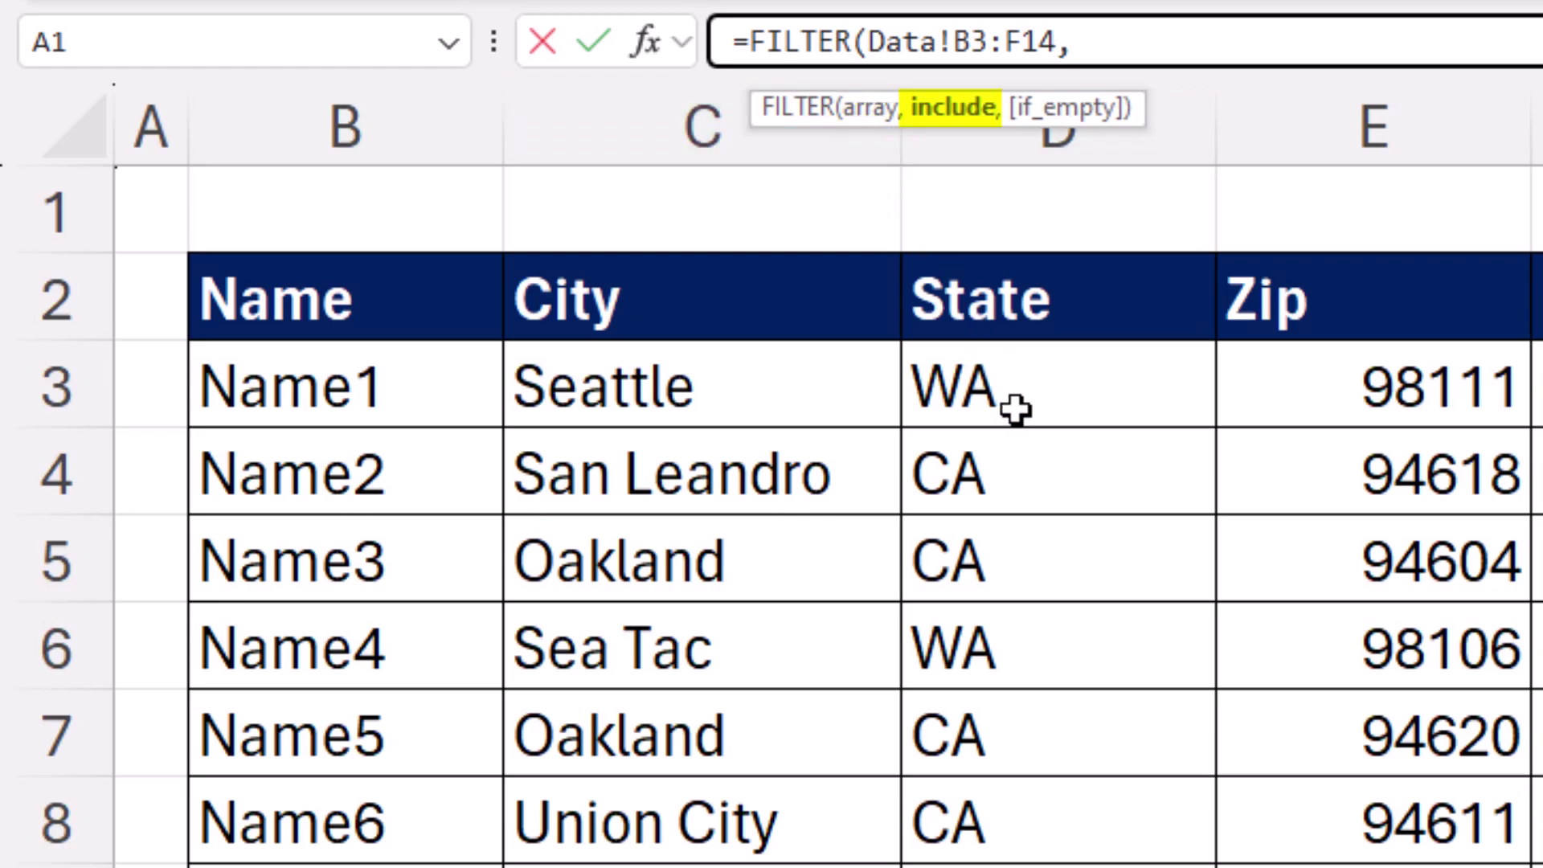
drag(699, 383, 708, 865)
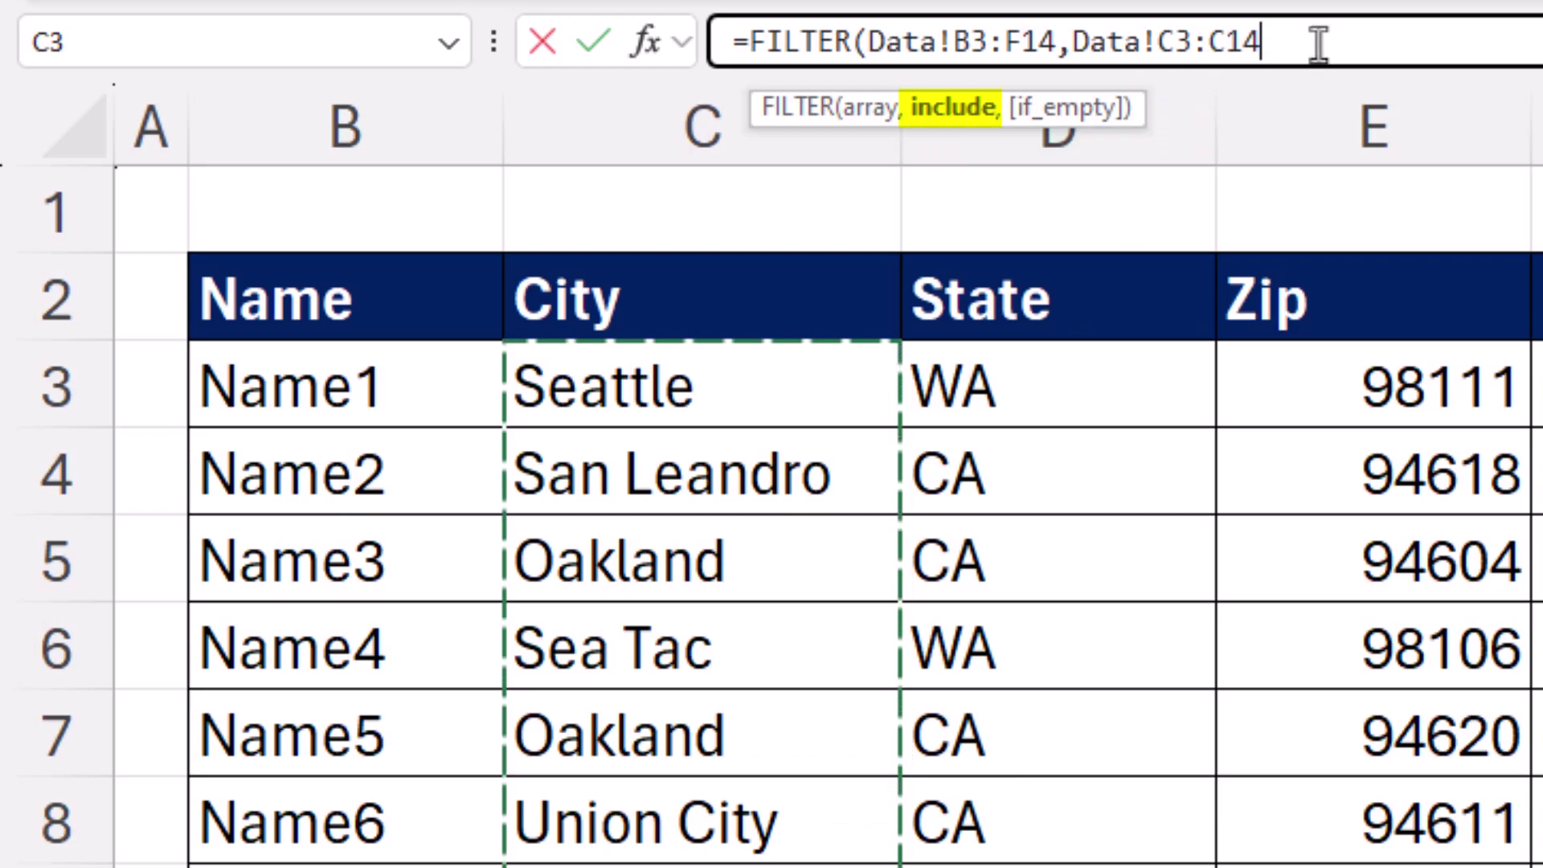
text(=B5)
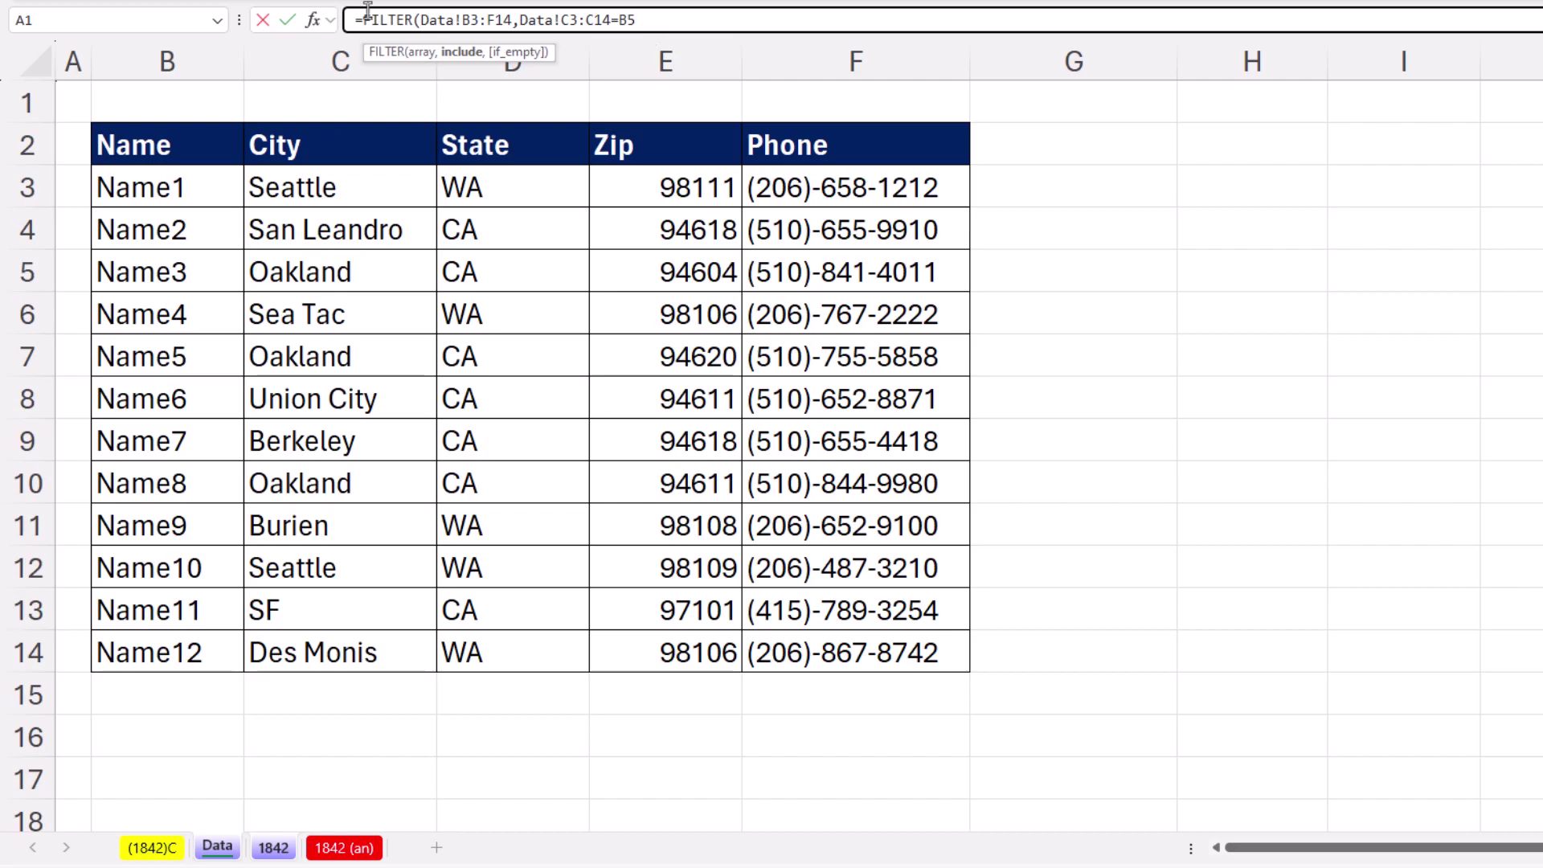
text())
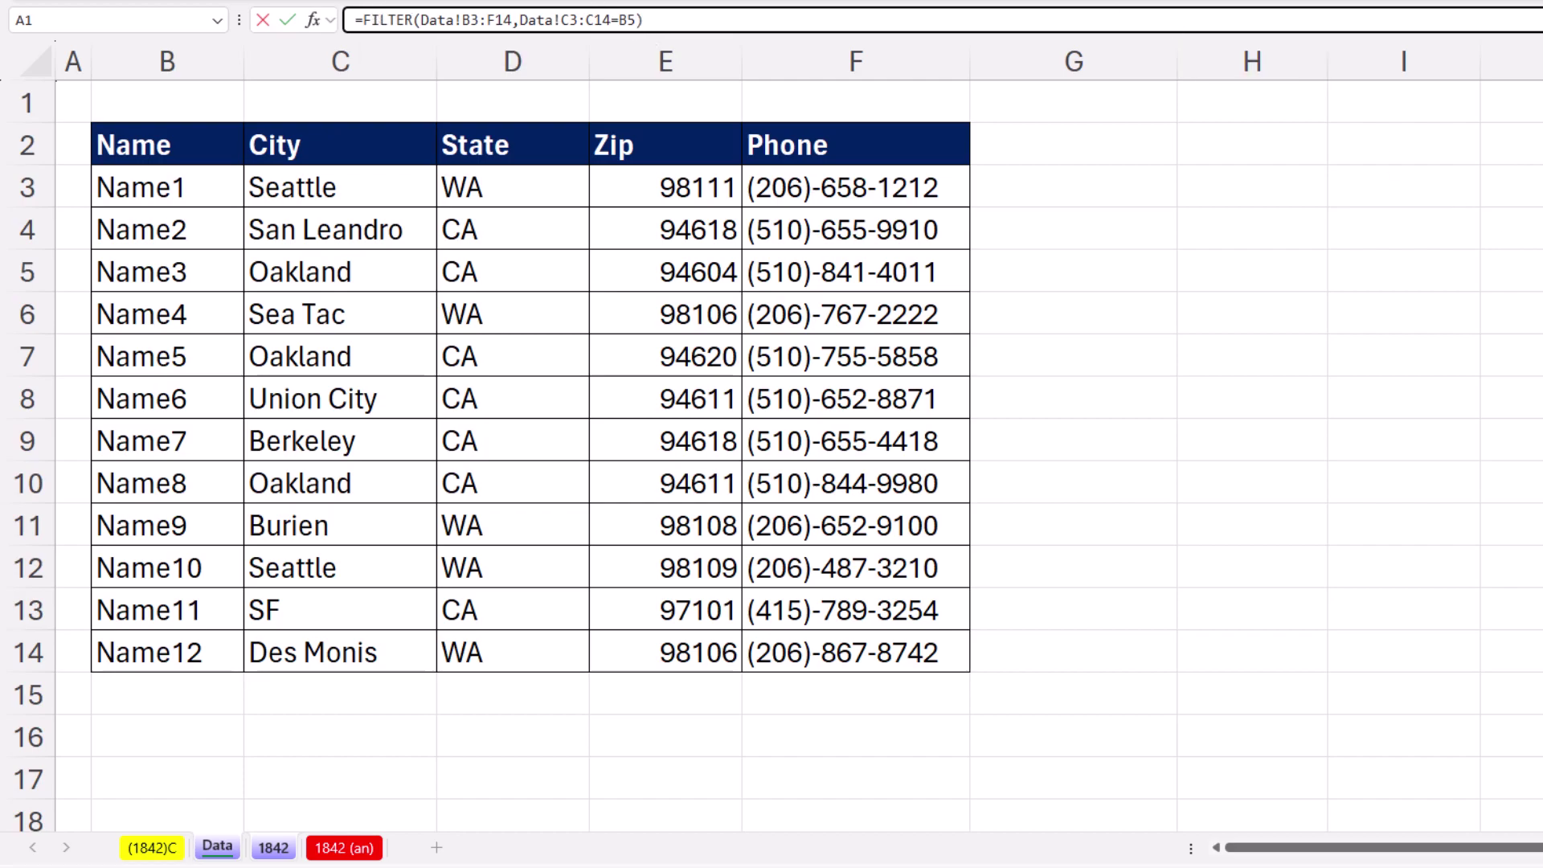
key(Return)
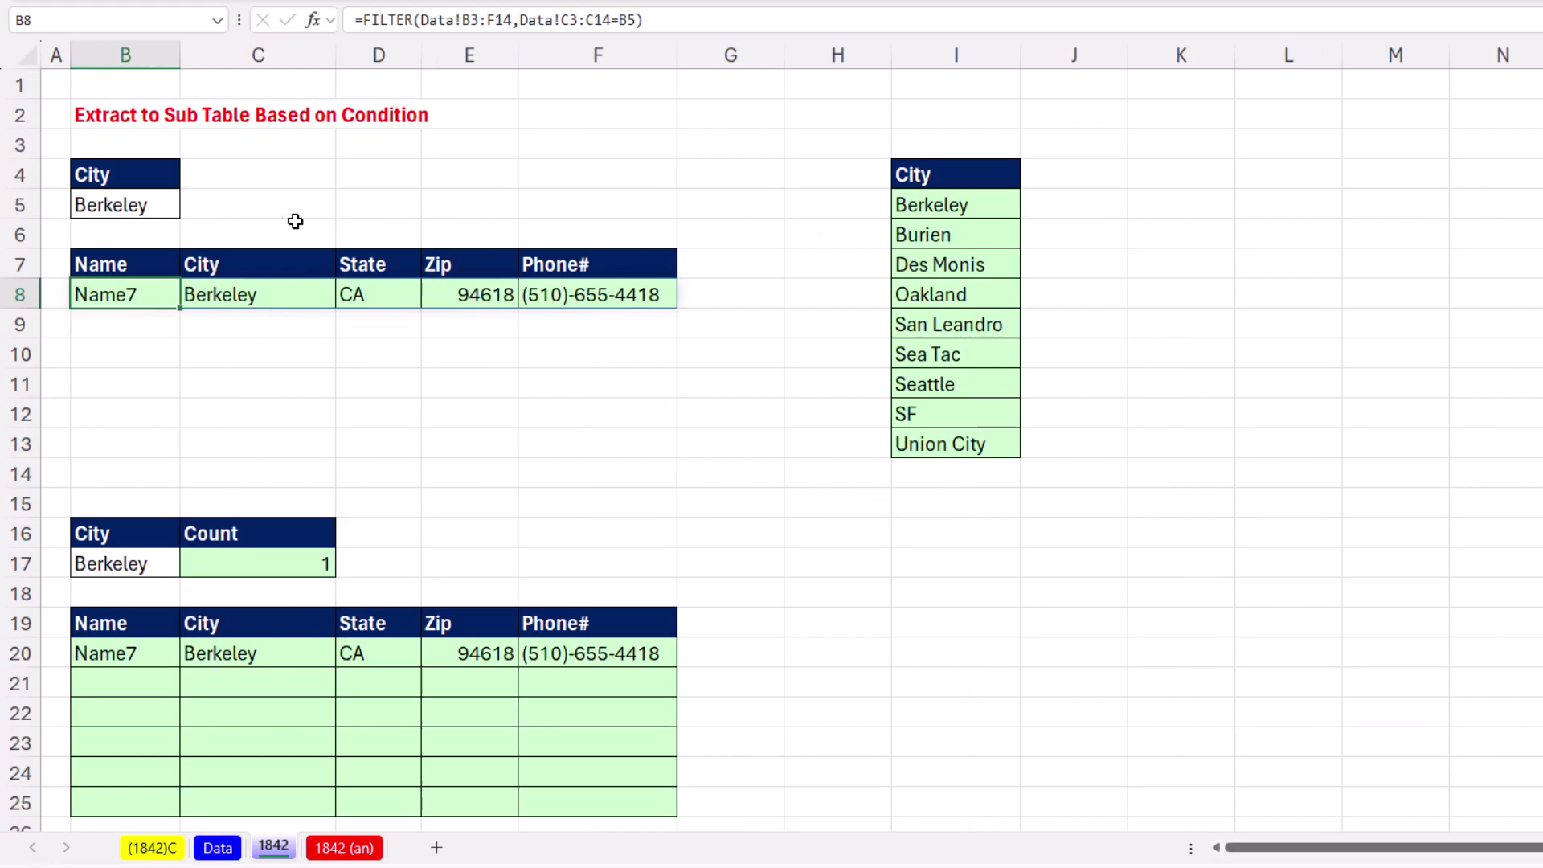
Switch B5 to Oakland, check the B20 formula, and select the sub-table B8:F14.
click(165, 215)
click(189, 209)
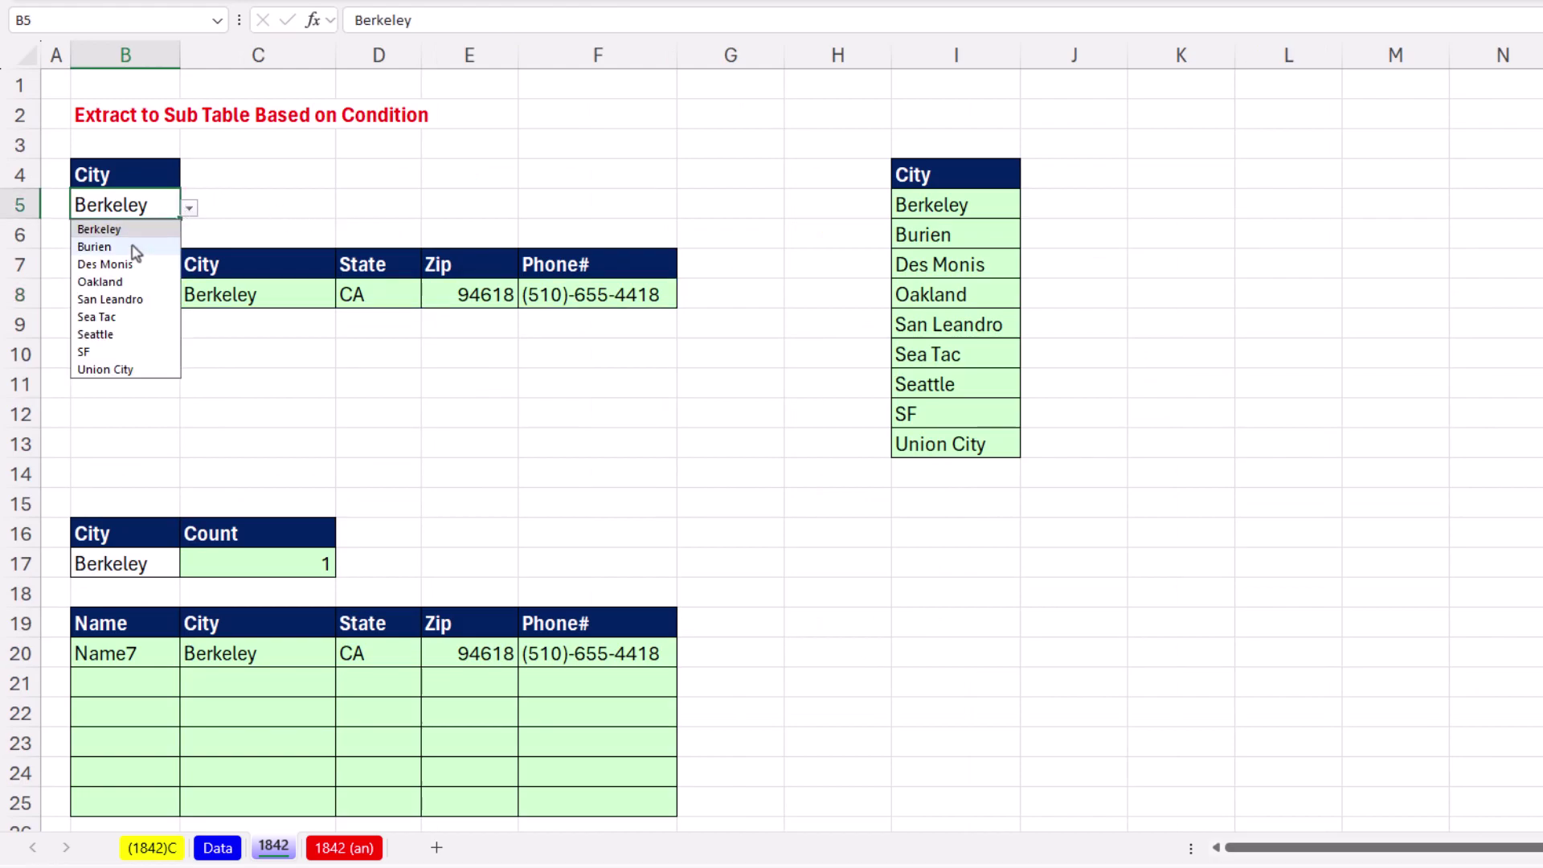
click(113, 281)
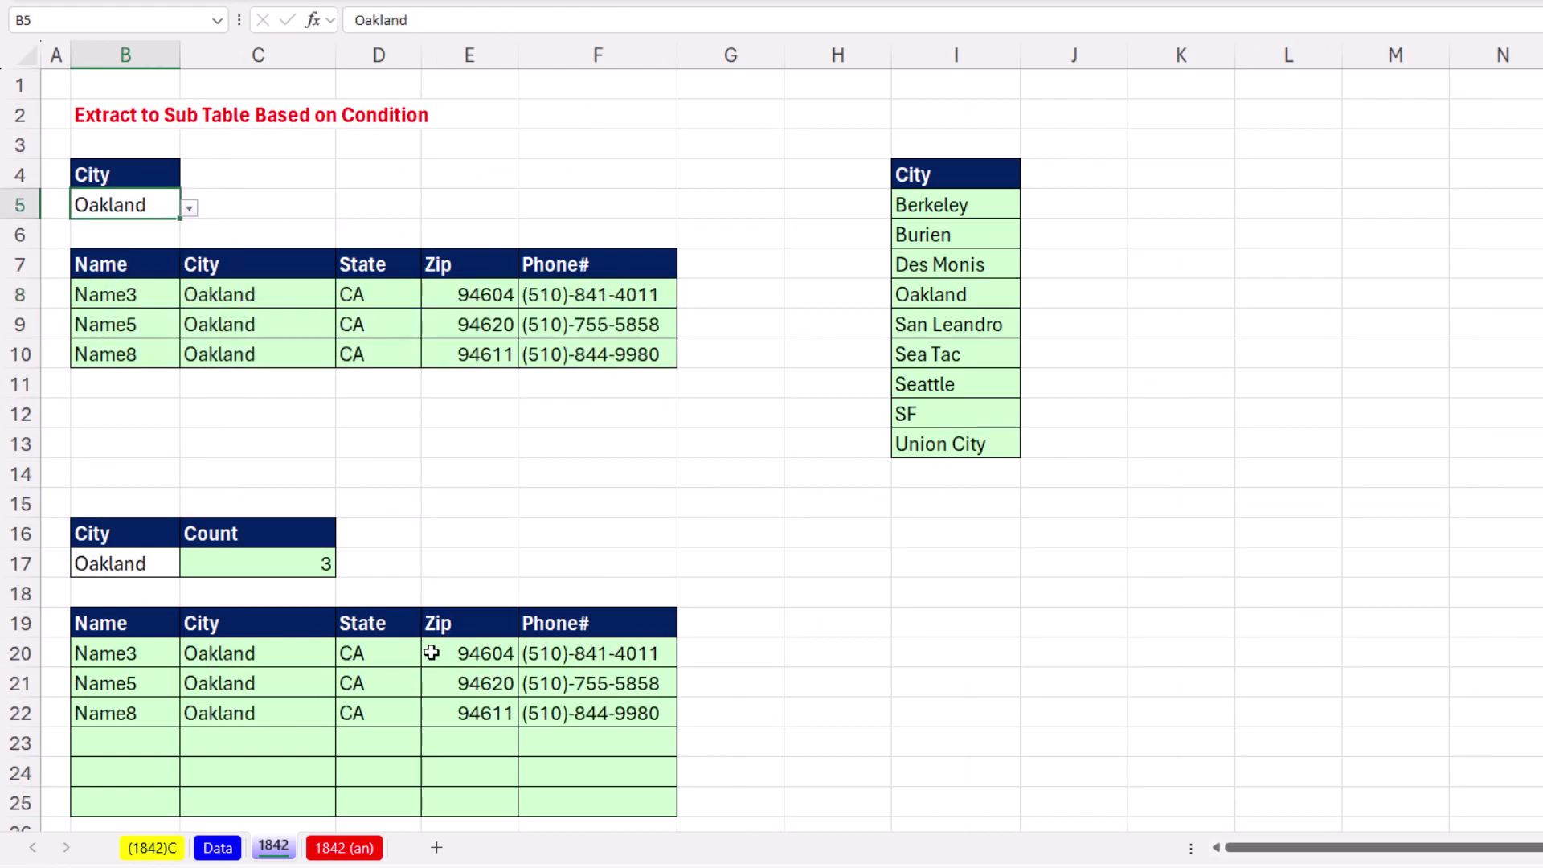
double_click(156, 649)
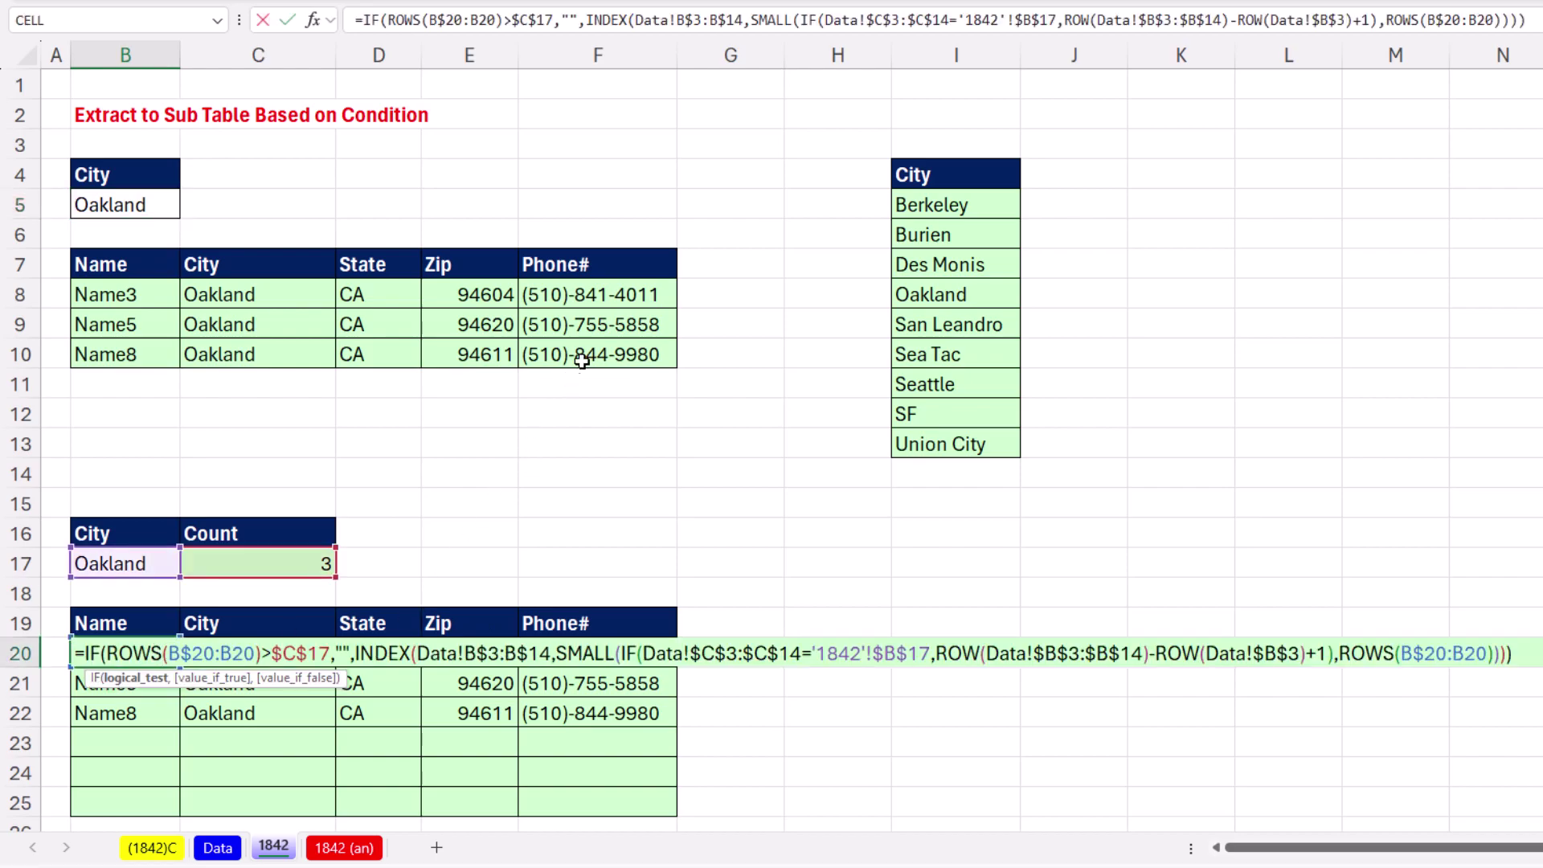
key(Escape)
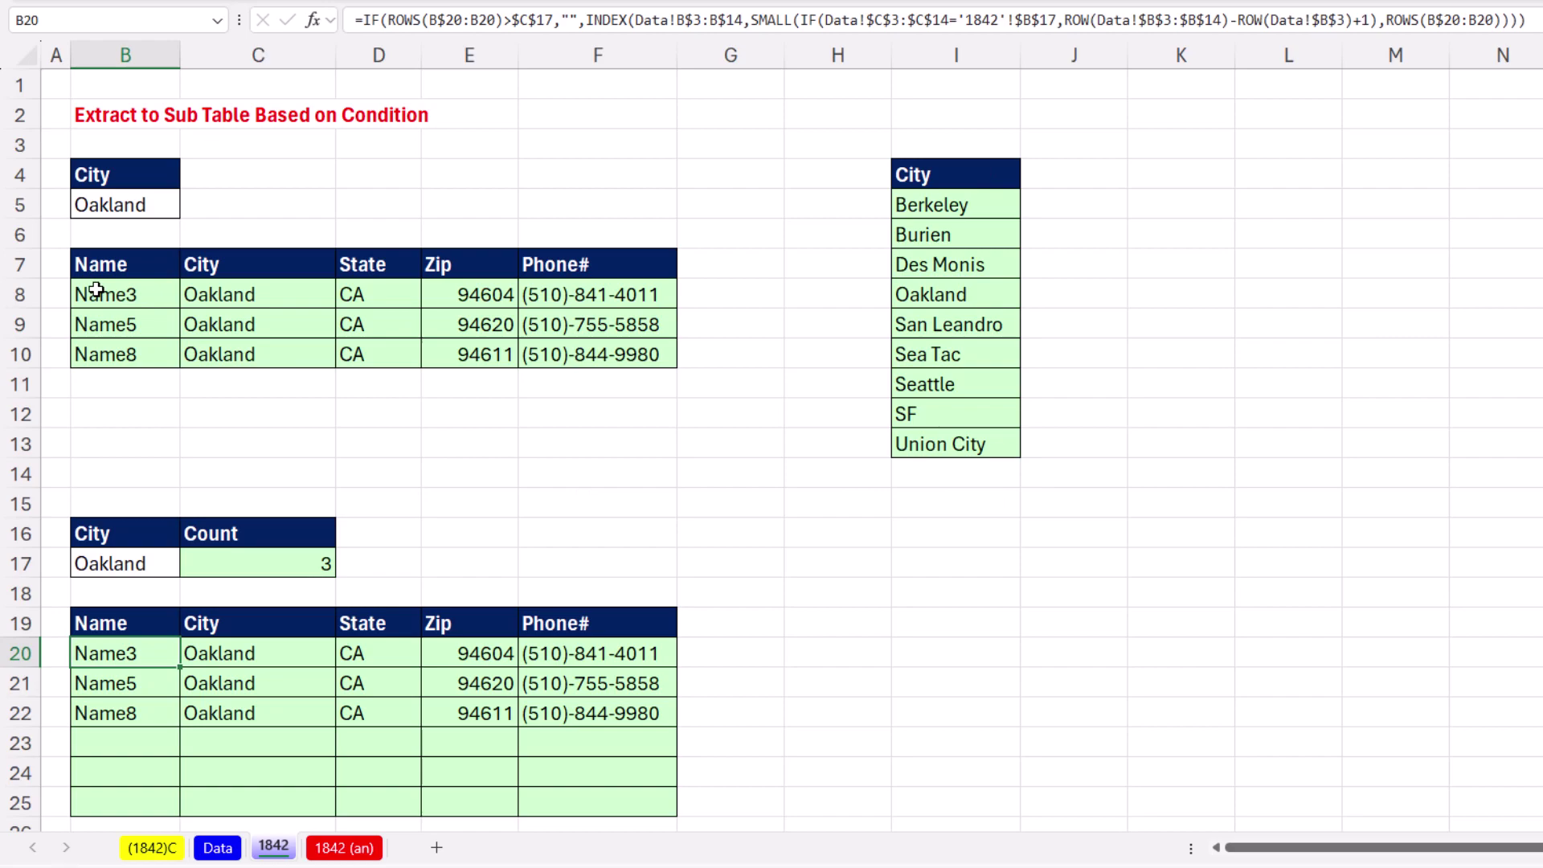
drag(109, 295, 652, 483)
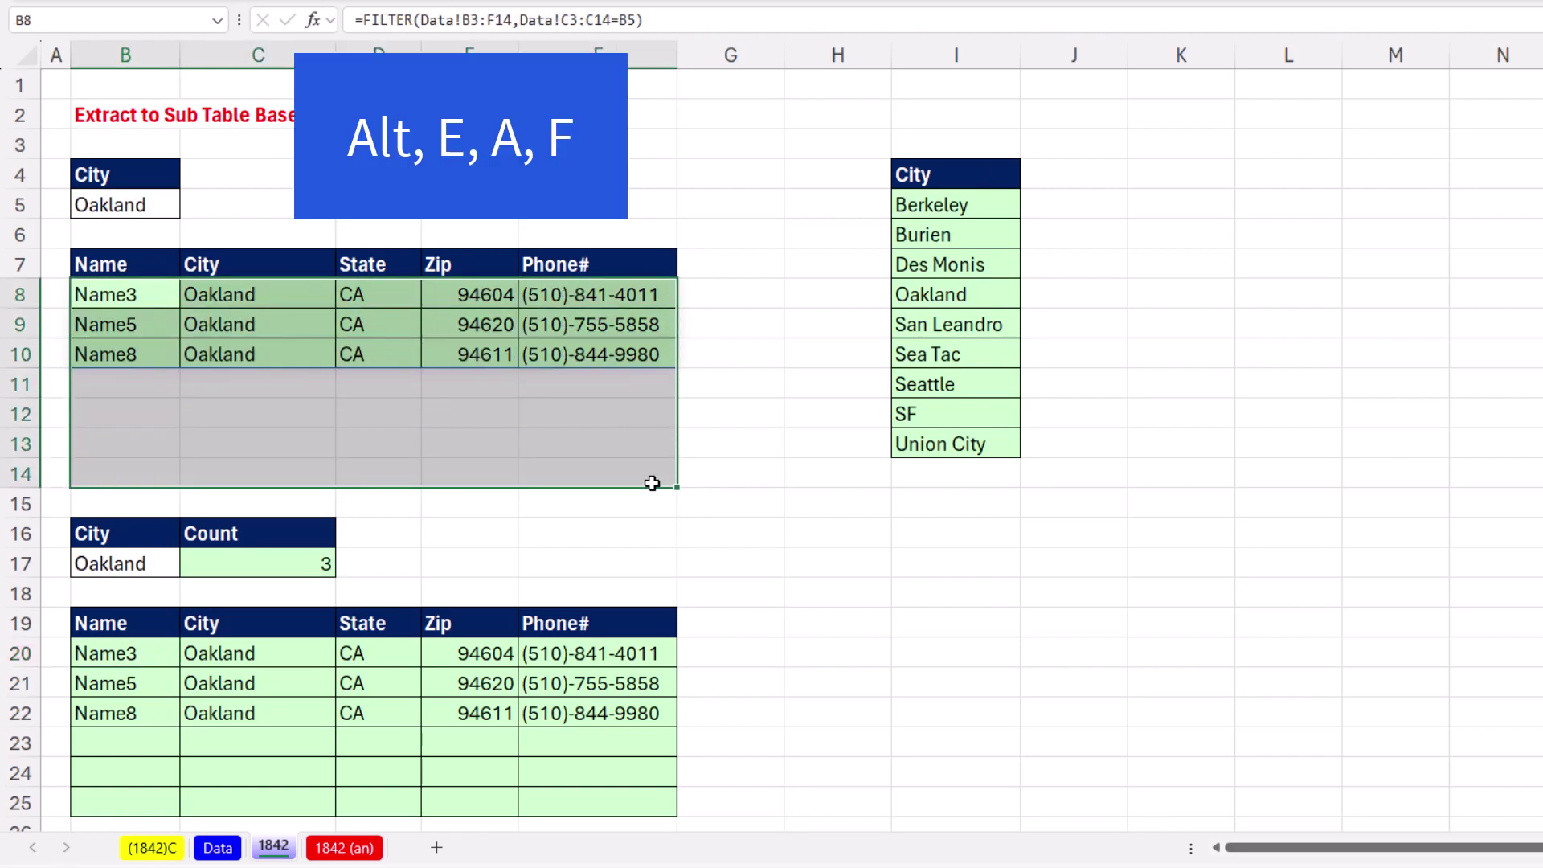
Clear the formats from B8:F14 and open Conditional Formatting on the Home ribbon.
key(alt+e)
key(a)
key(f)
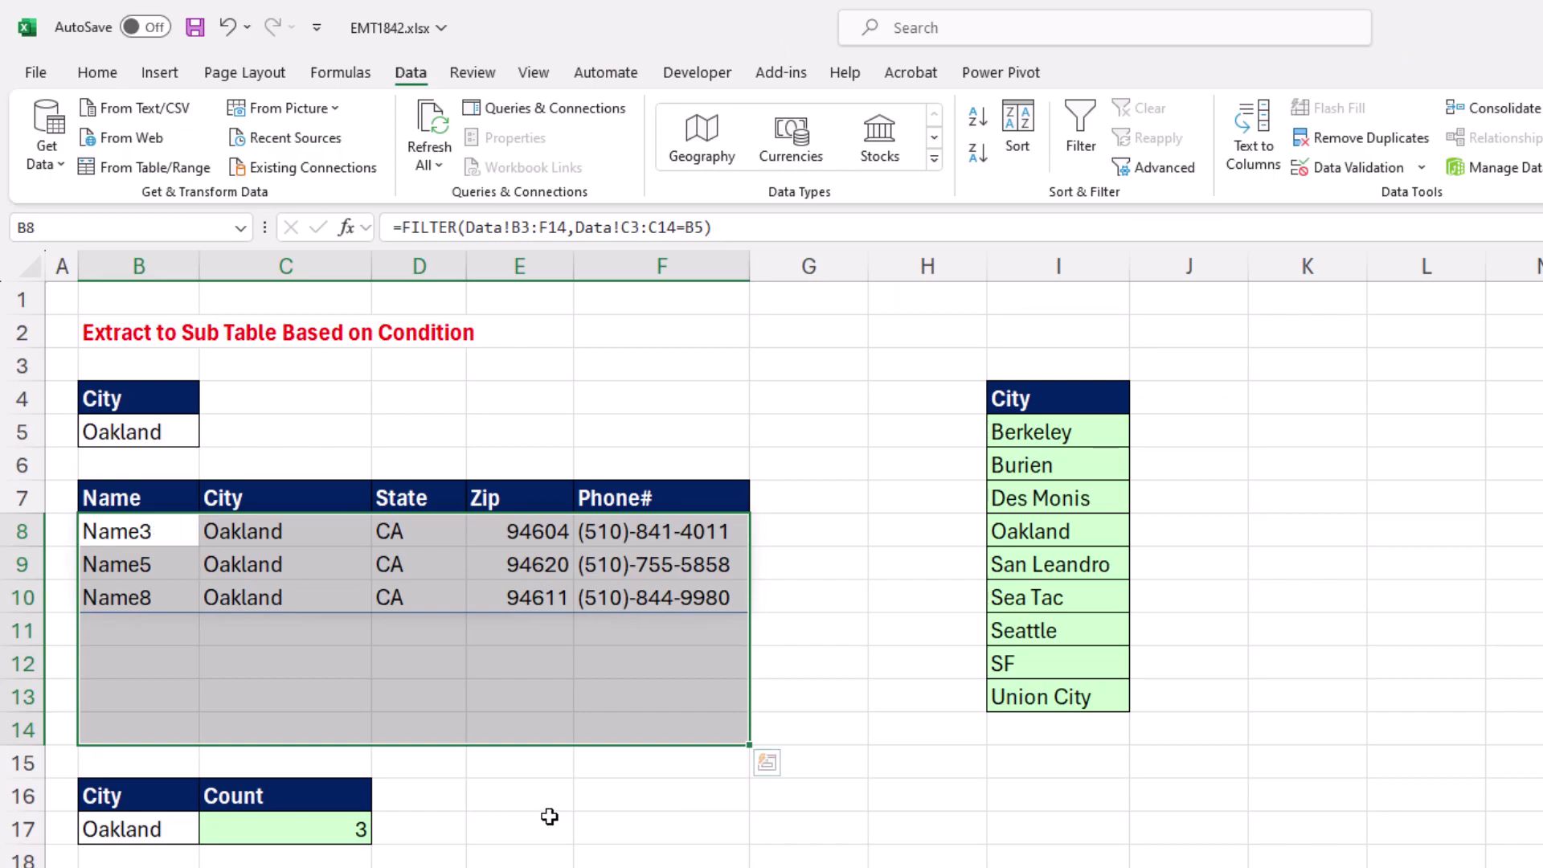
click(98, 72)
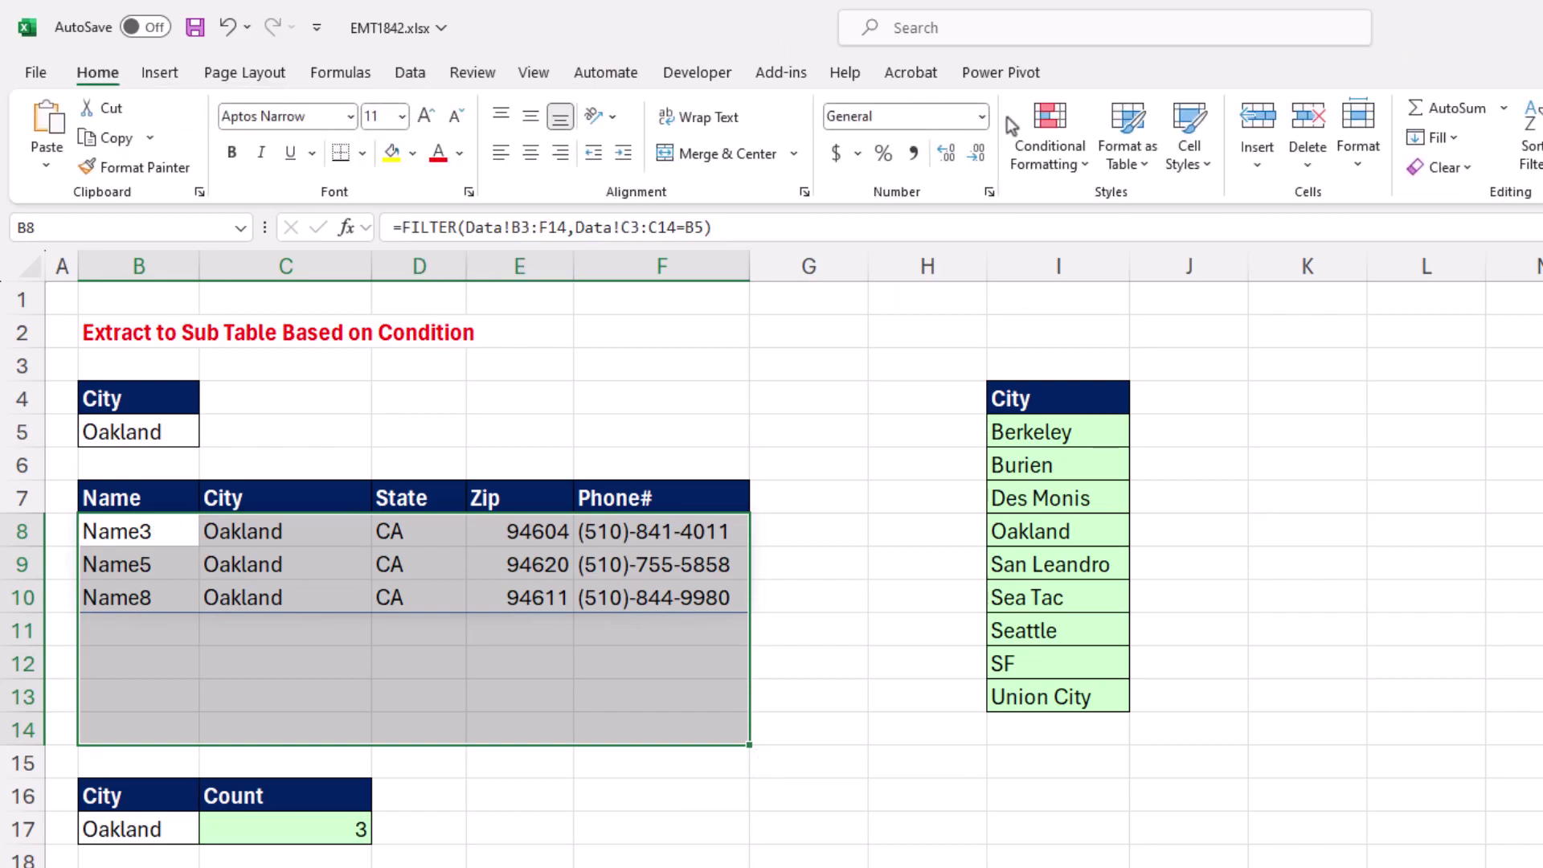
click(1084, 166)
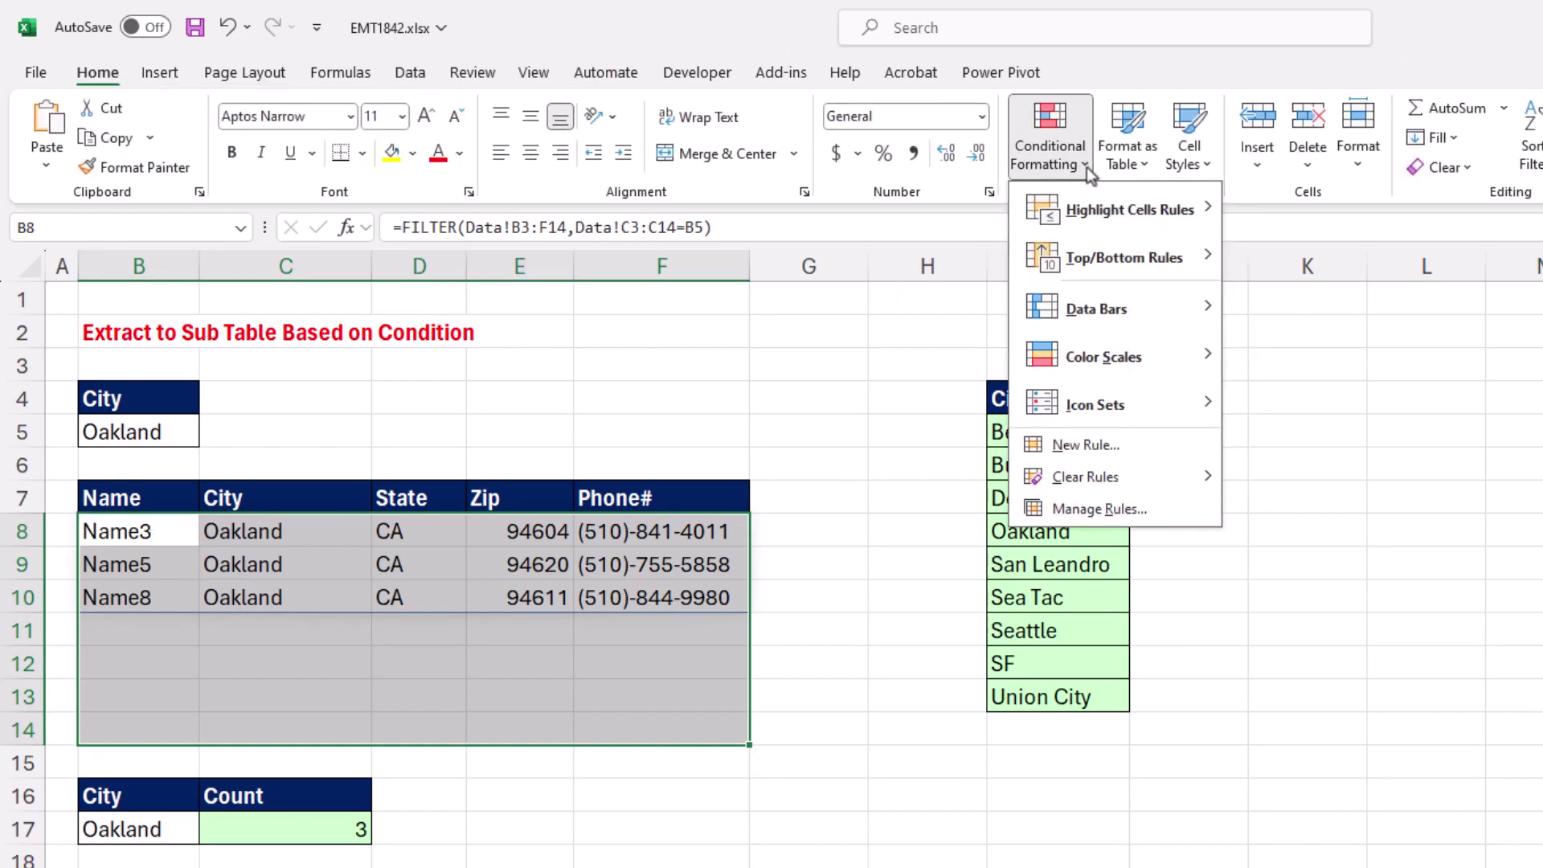
Start a new conditional formatting rule that formats only No Blanks cells.
mouse_move(1156, 215)
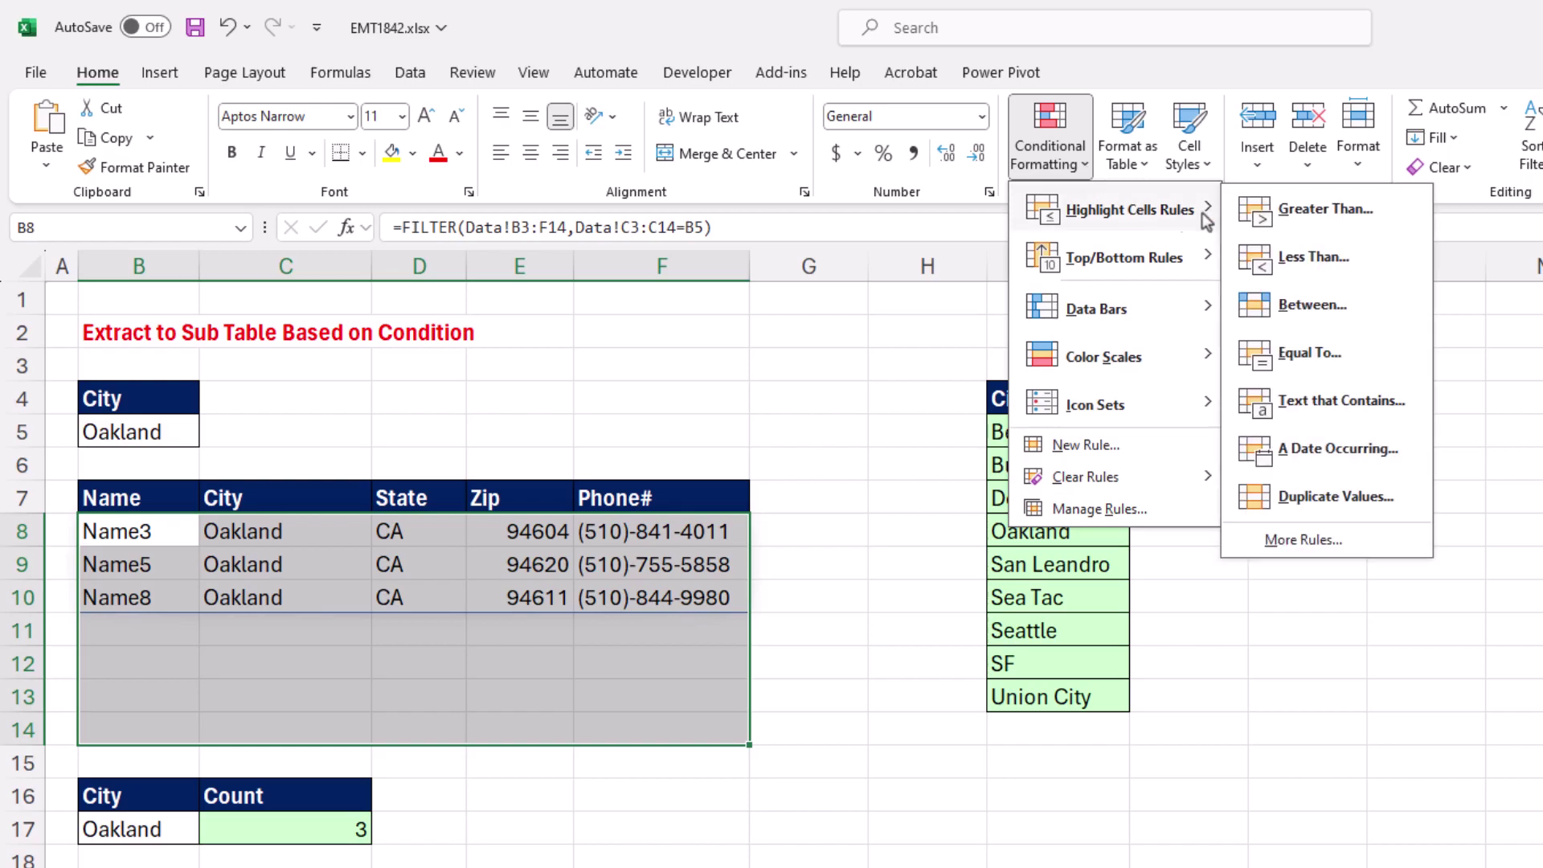
click(1304, 541)
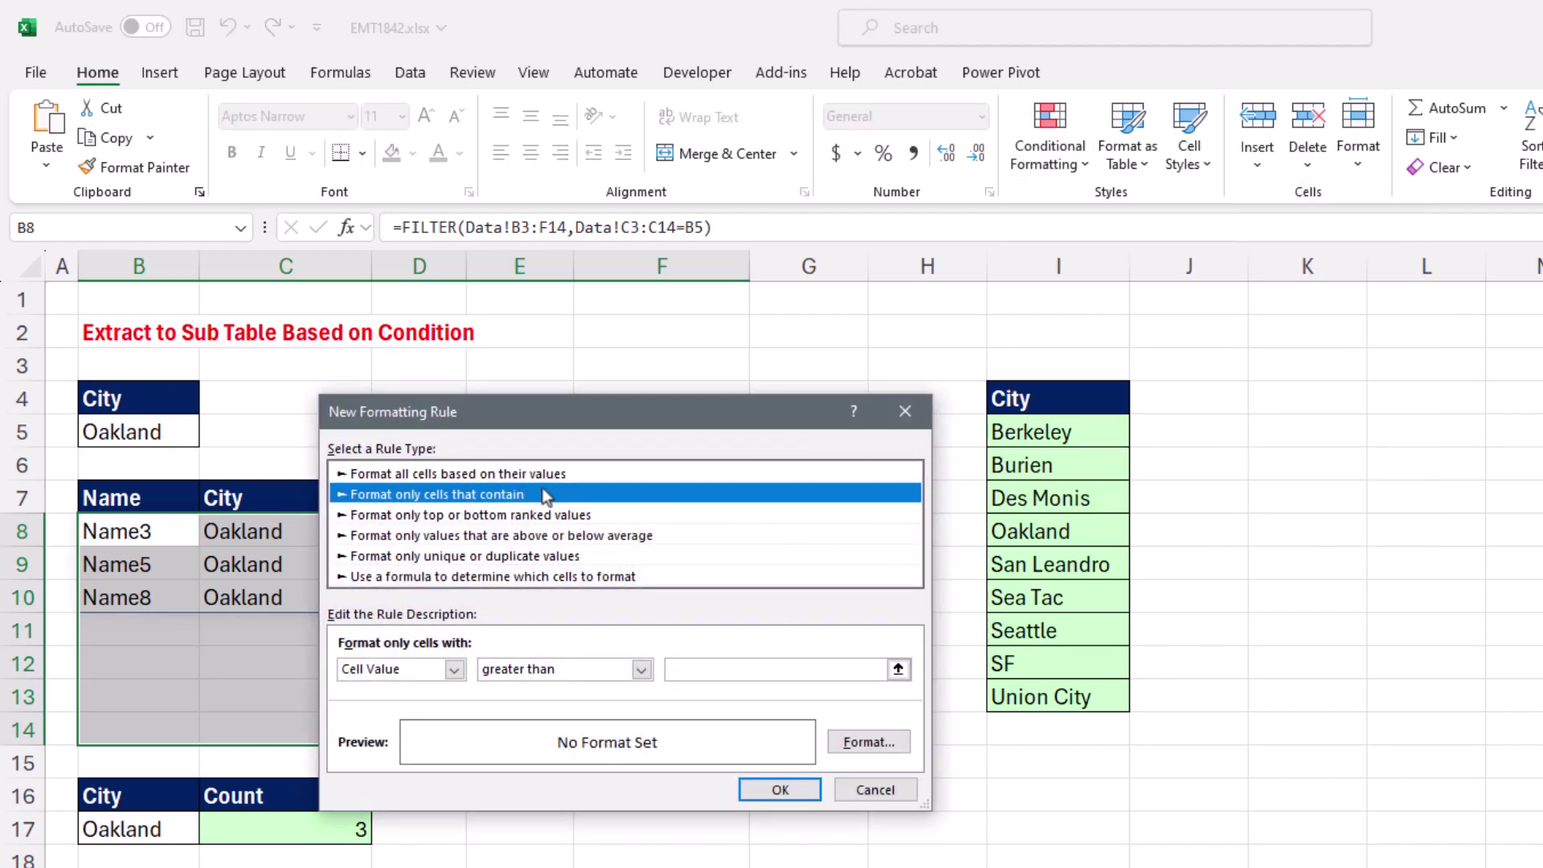
click(454, 669)
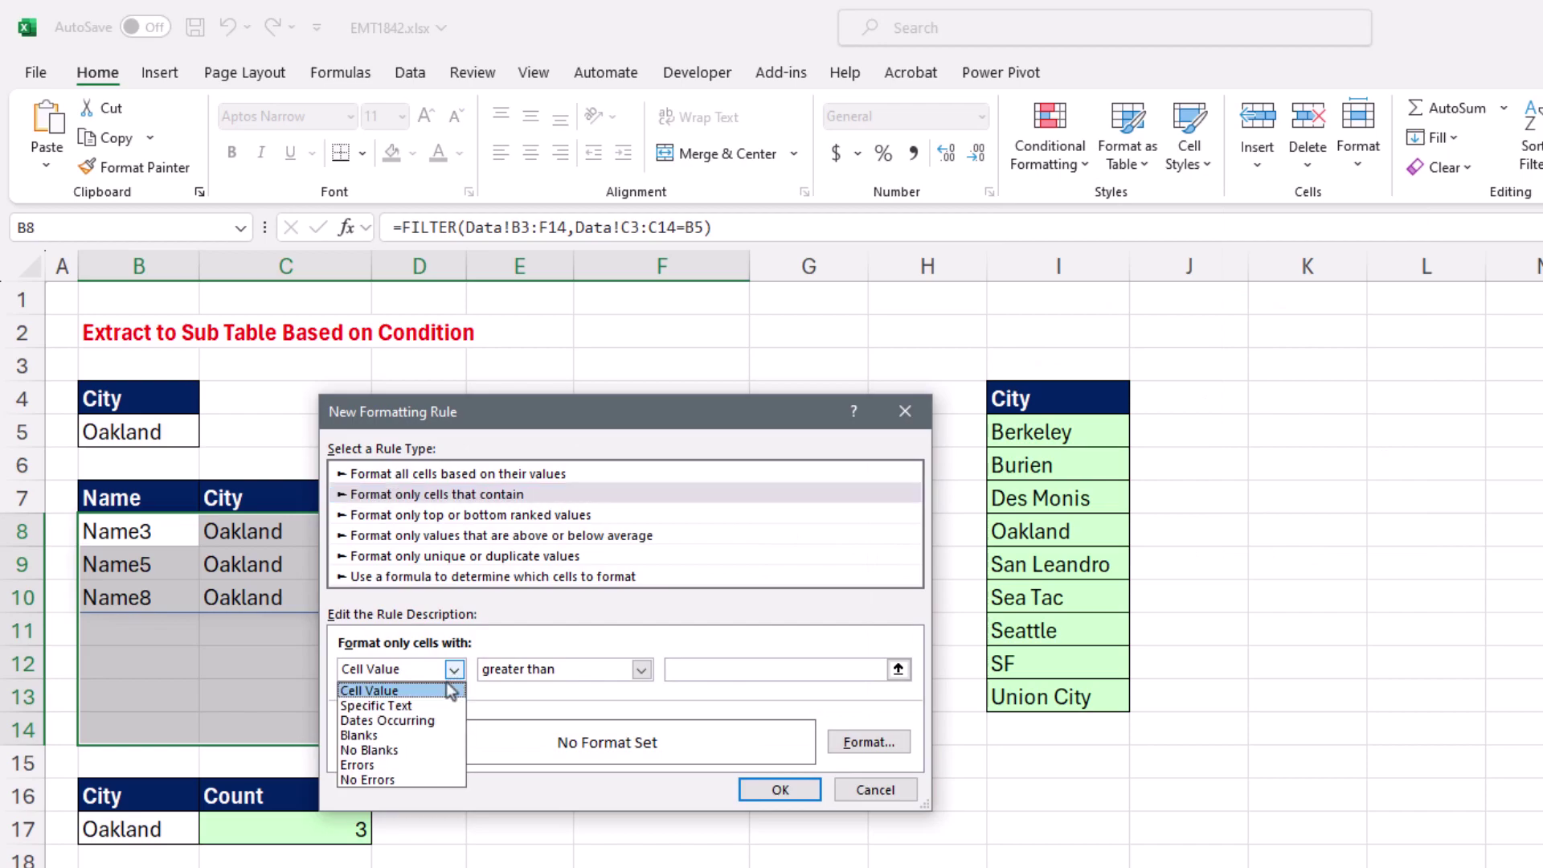
click(394, 751)
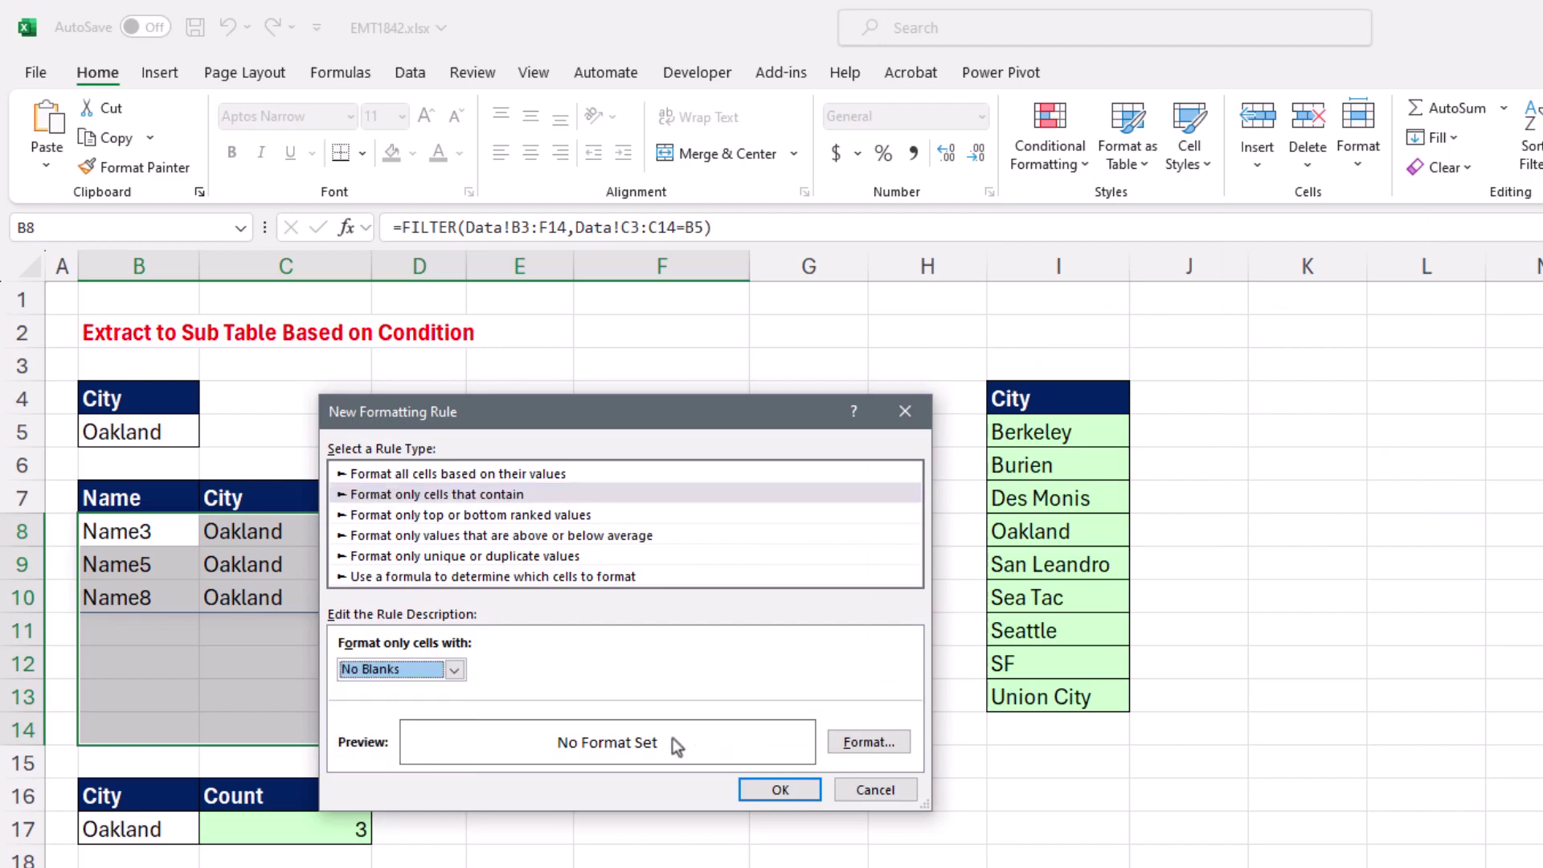
Give matching cells an outline border and light green fill, and apply the rule.
click(872, 741)
click(479, 327)
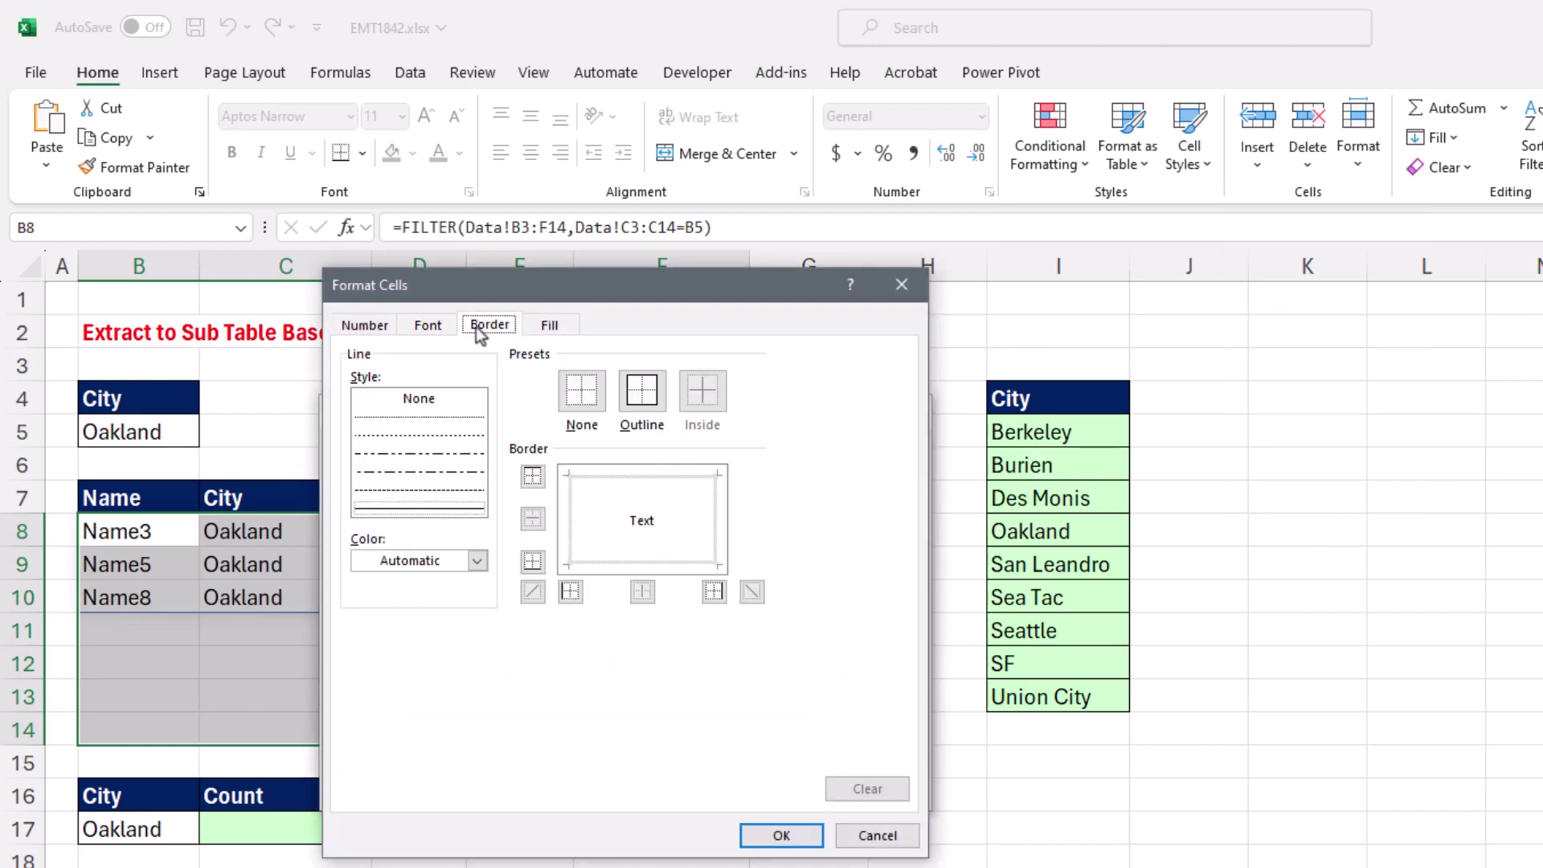
click(649, 402)
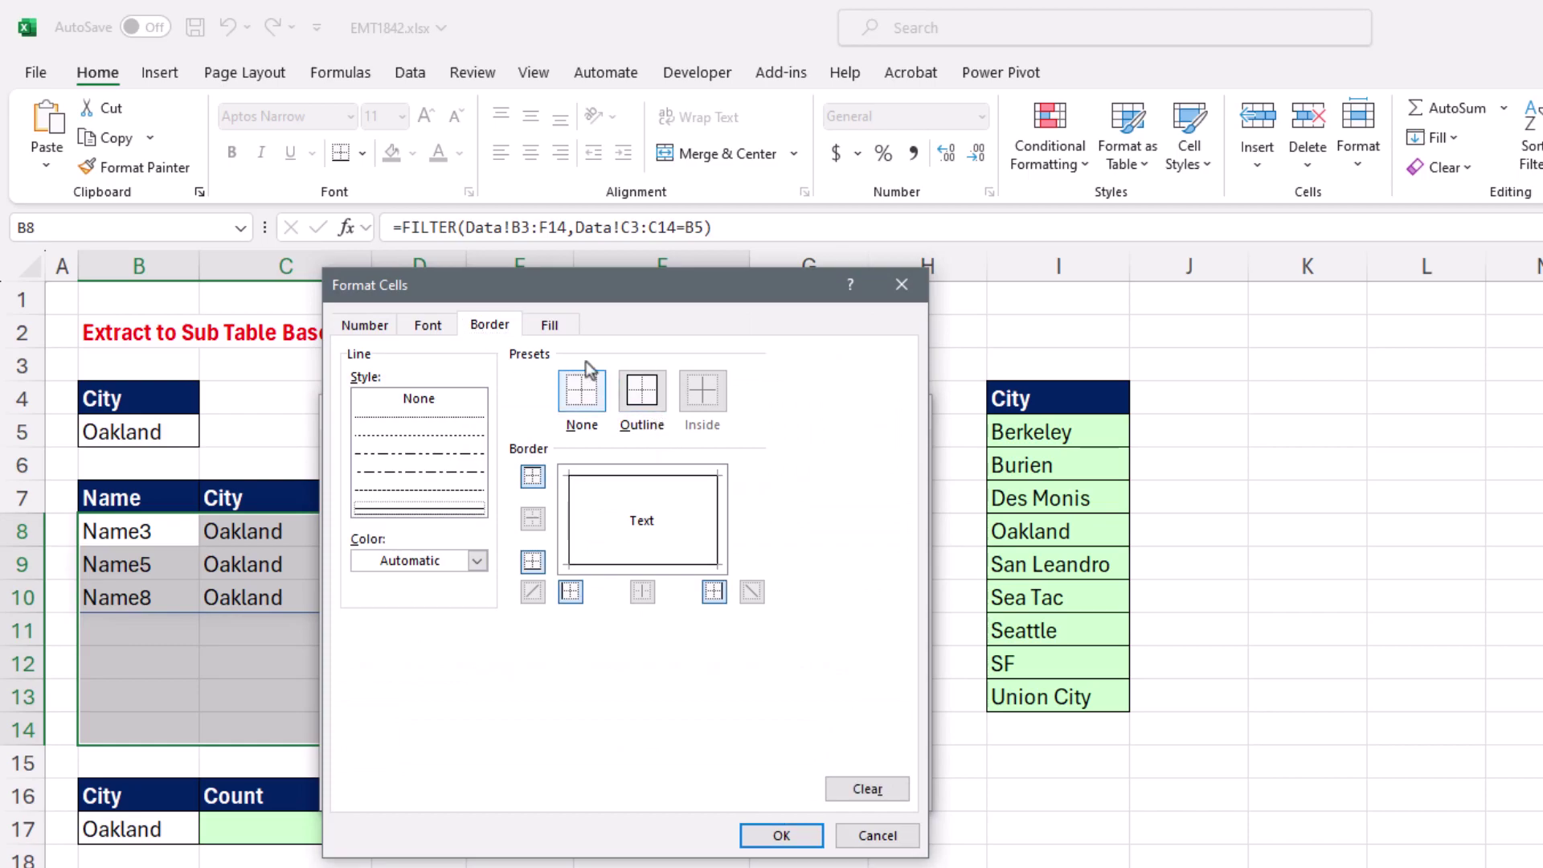
click(551, 326)
click(508, 593)
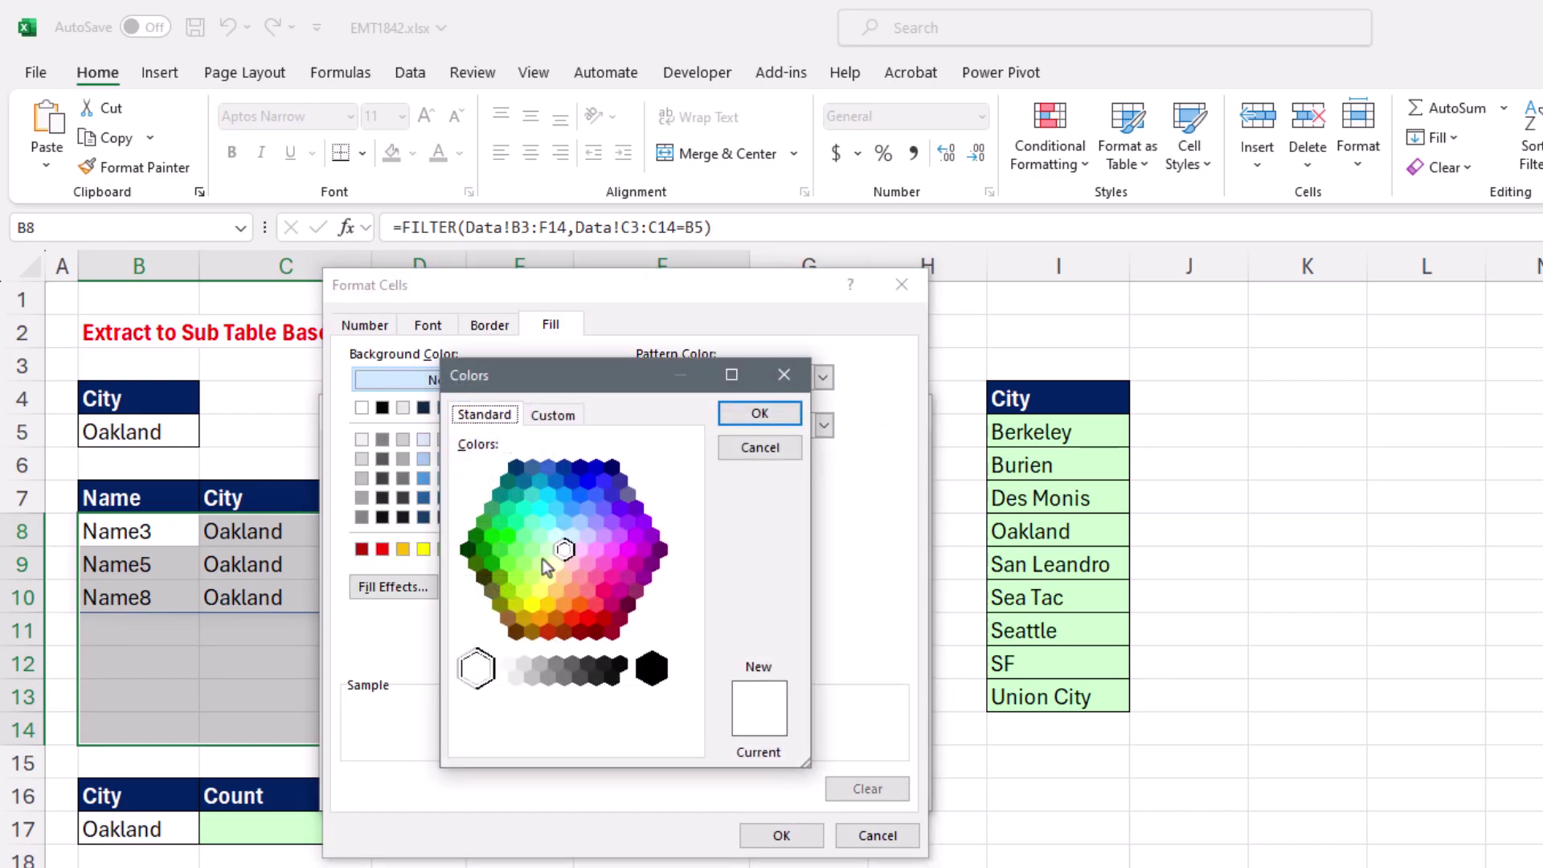
click(547, 553)
click(760, 413)
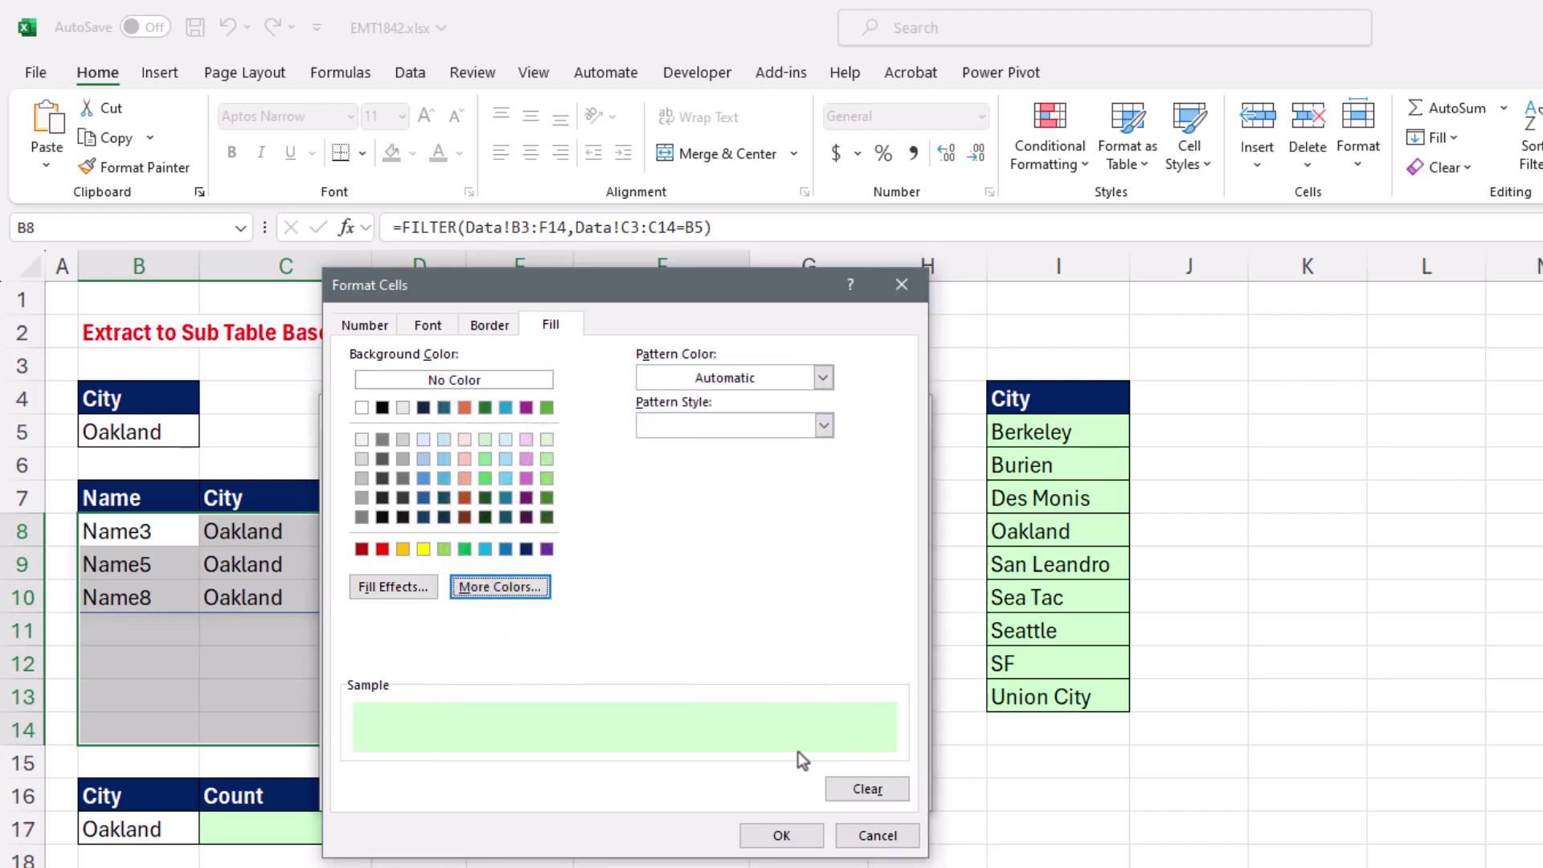
click(784, 836)
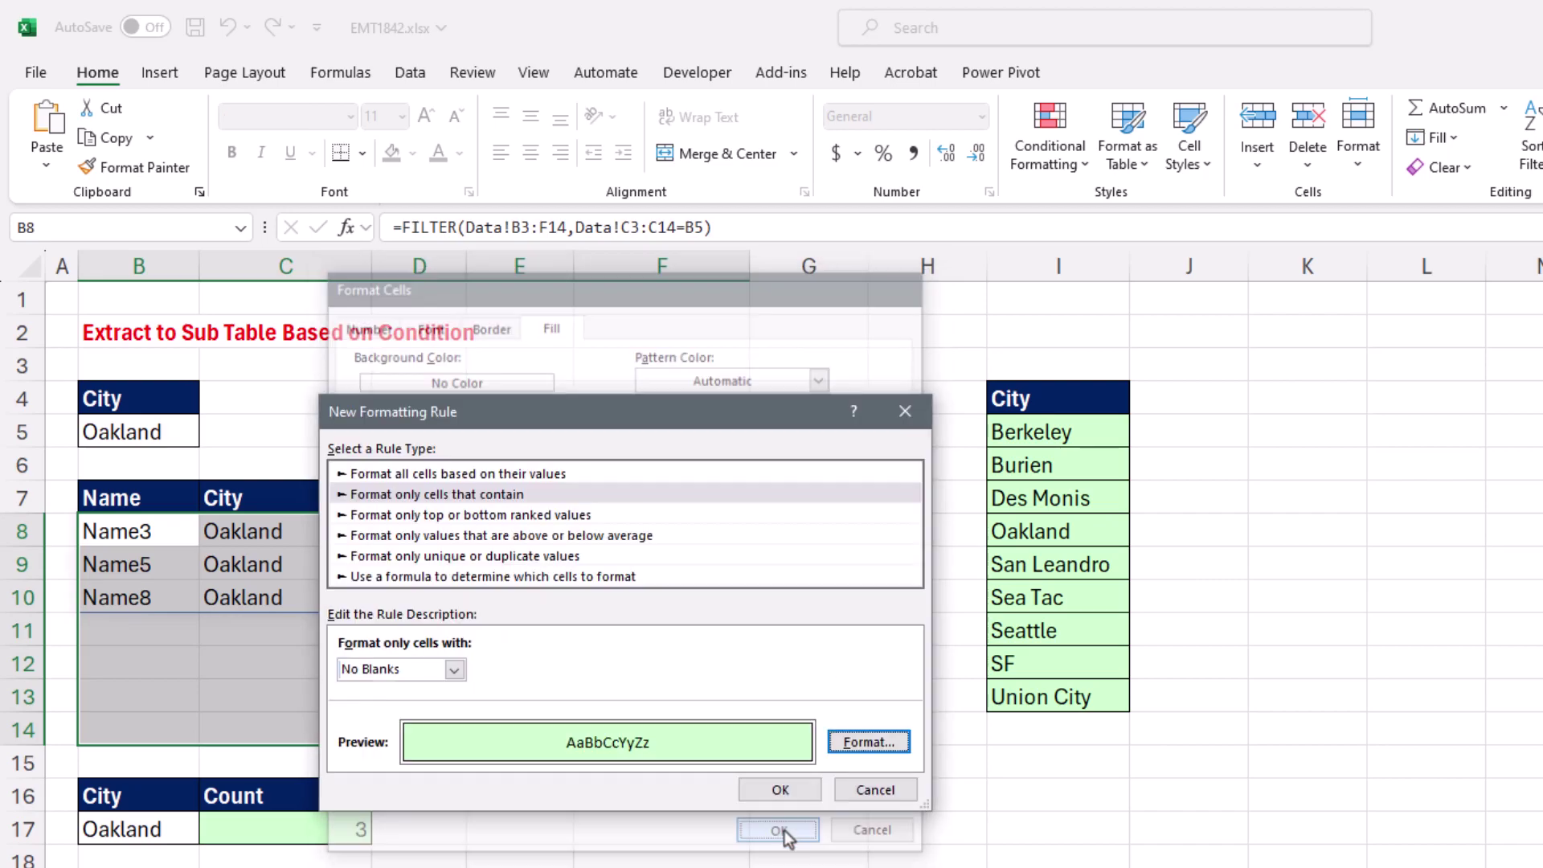
click(781, 790)
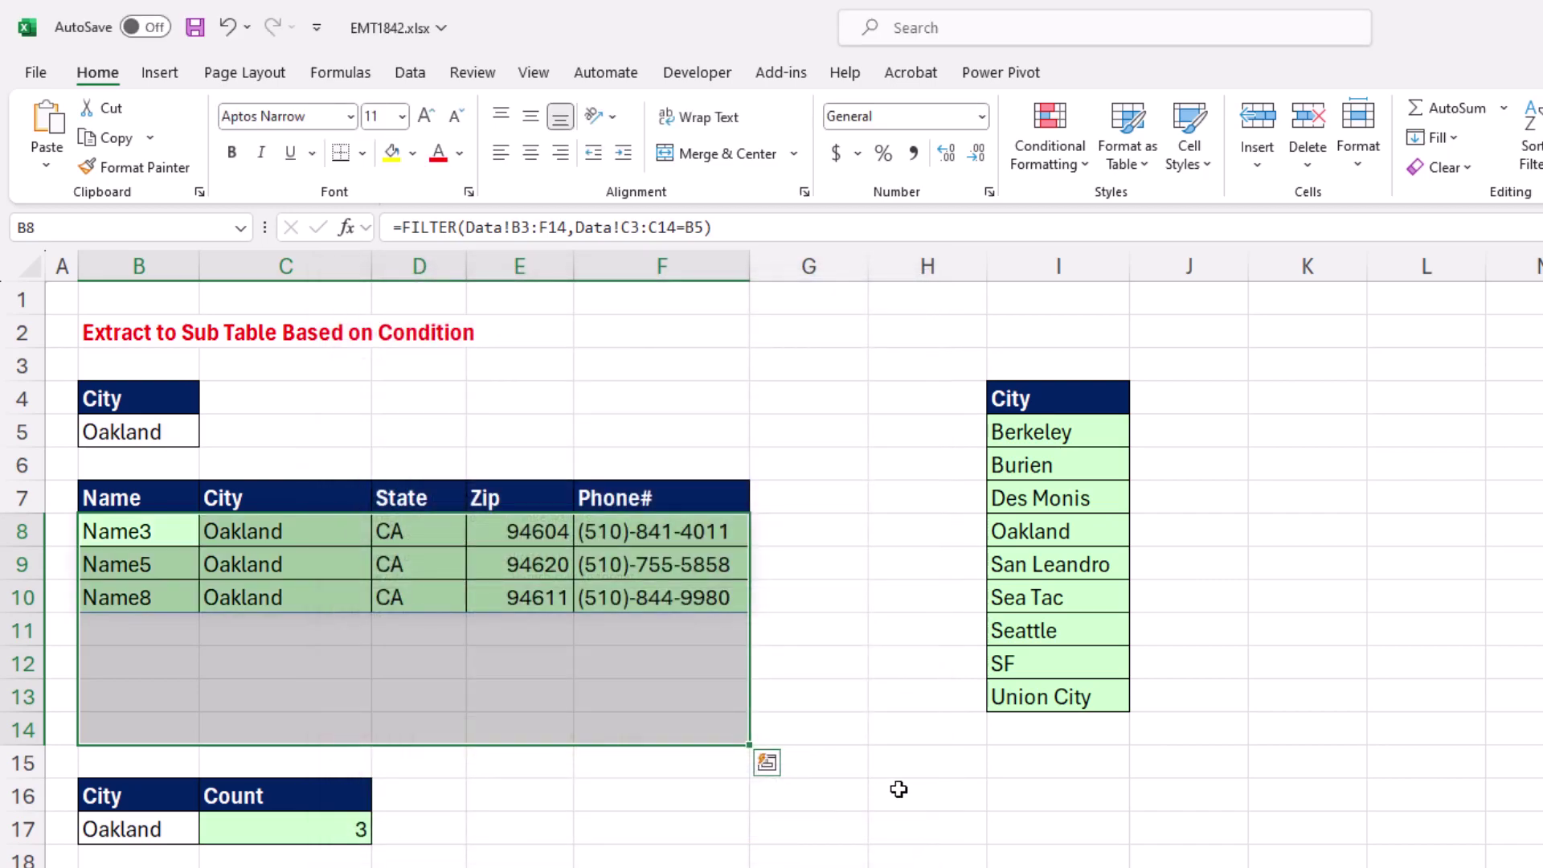
Set B5 to San Leandro and compare the formulas in B8 and B20.
click(667, 728)
click(159, 432)
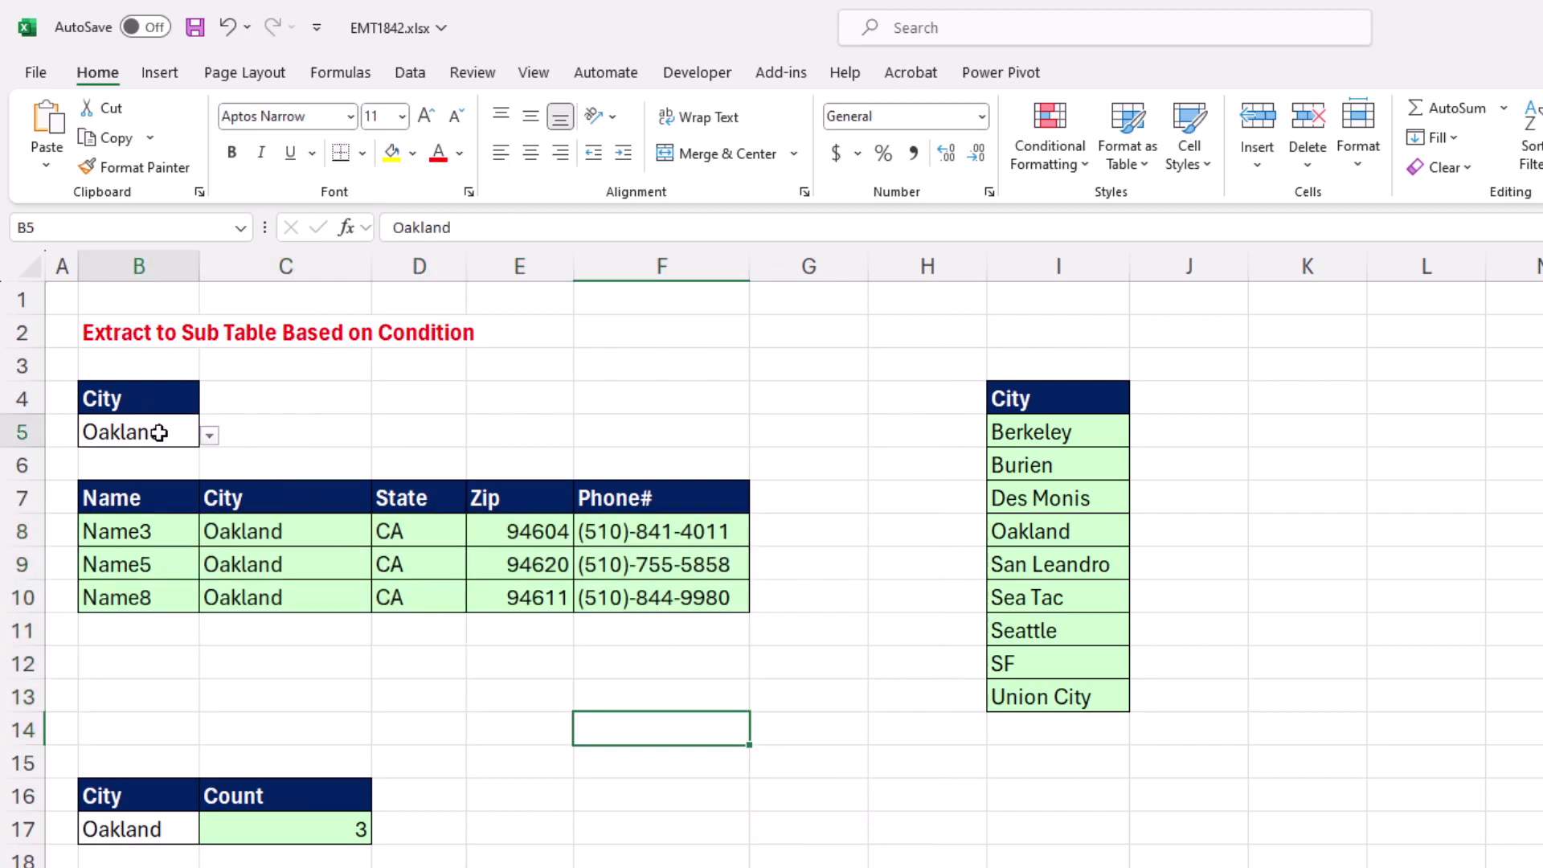
click(211, 436)
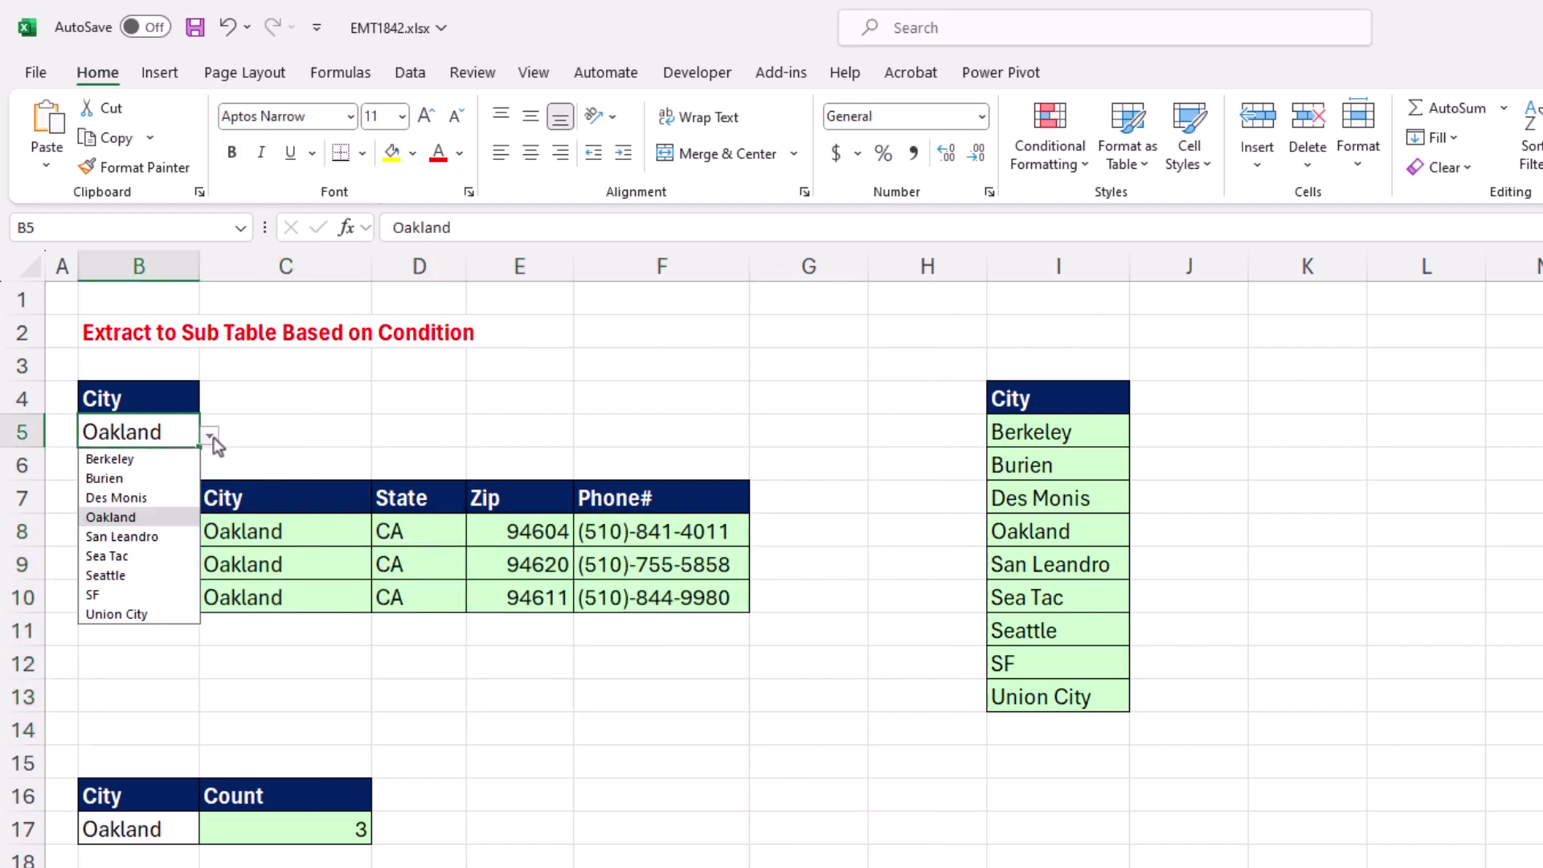
click(143, 537)
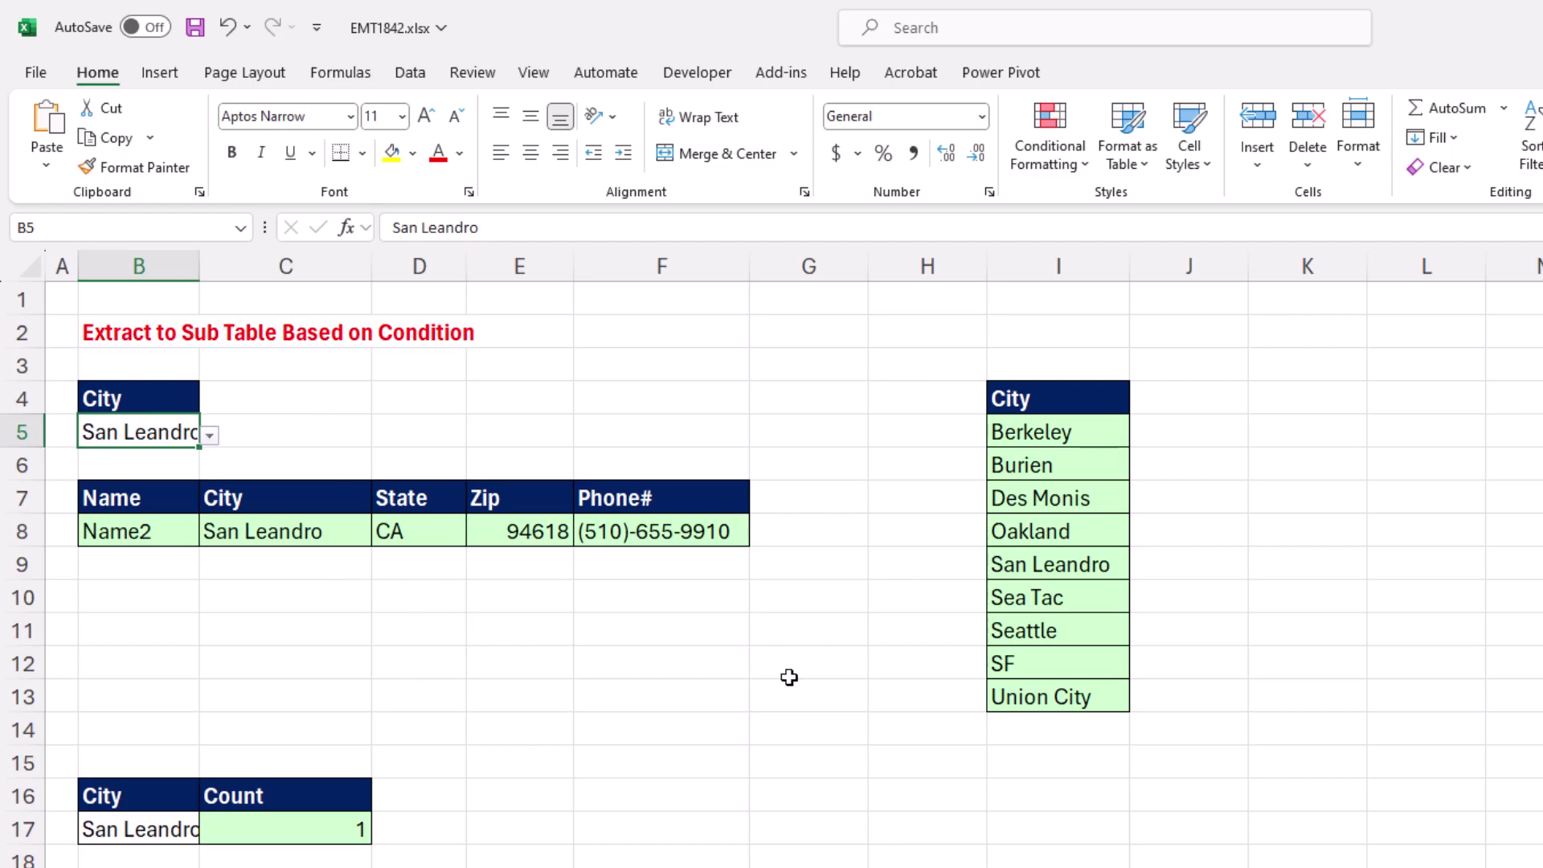
double_click(158, 529)
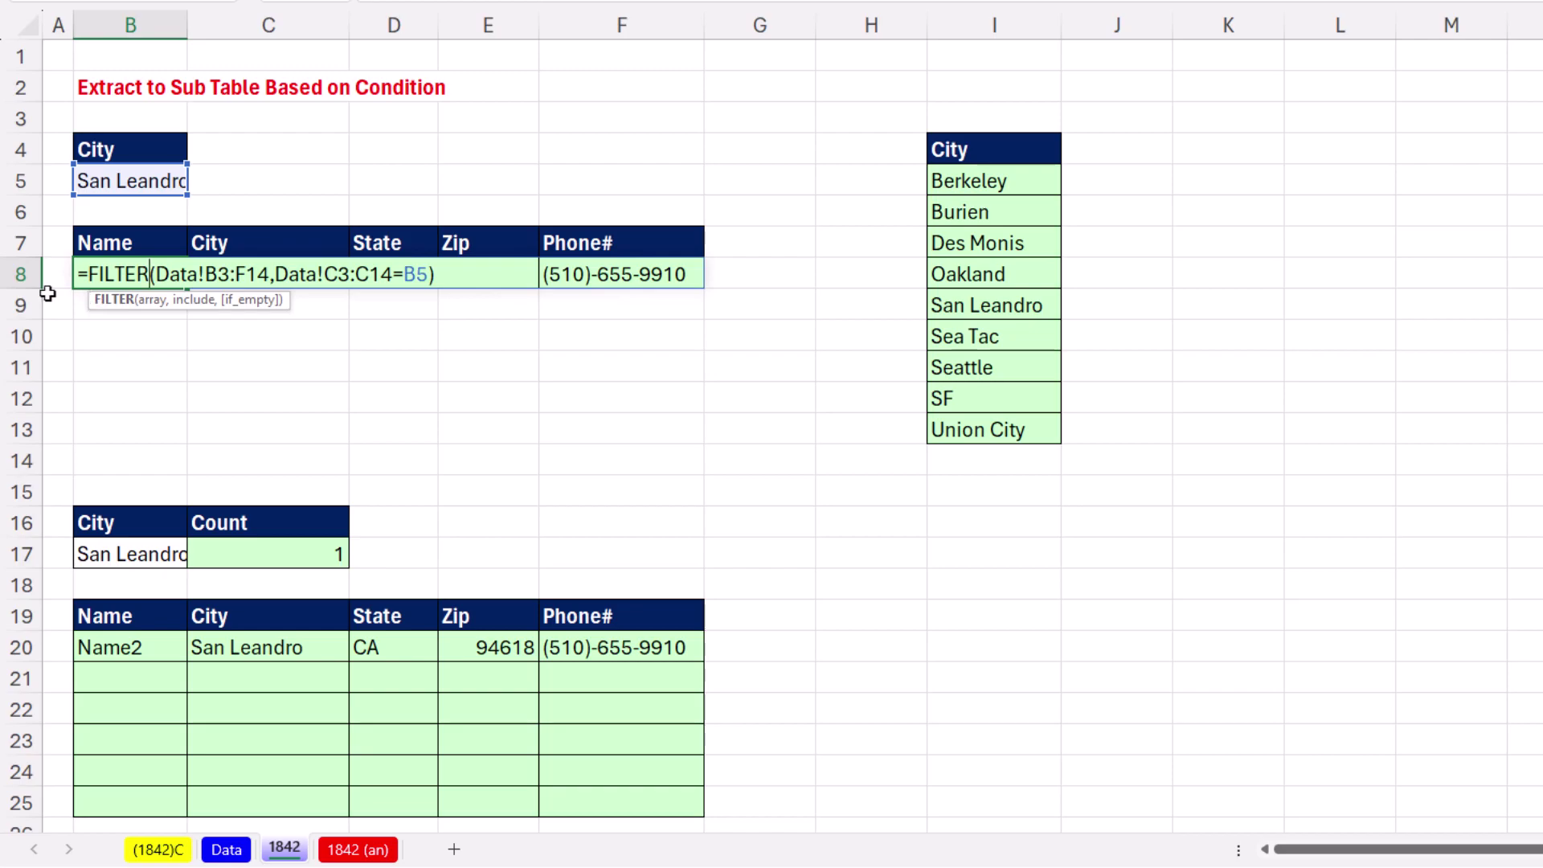
double_click(171, 647)
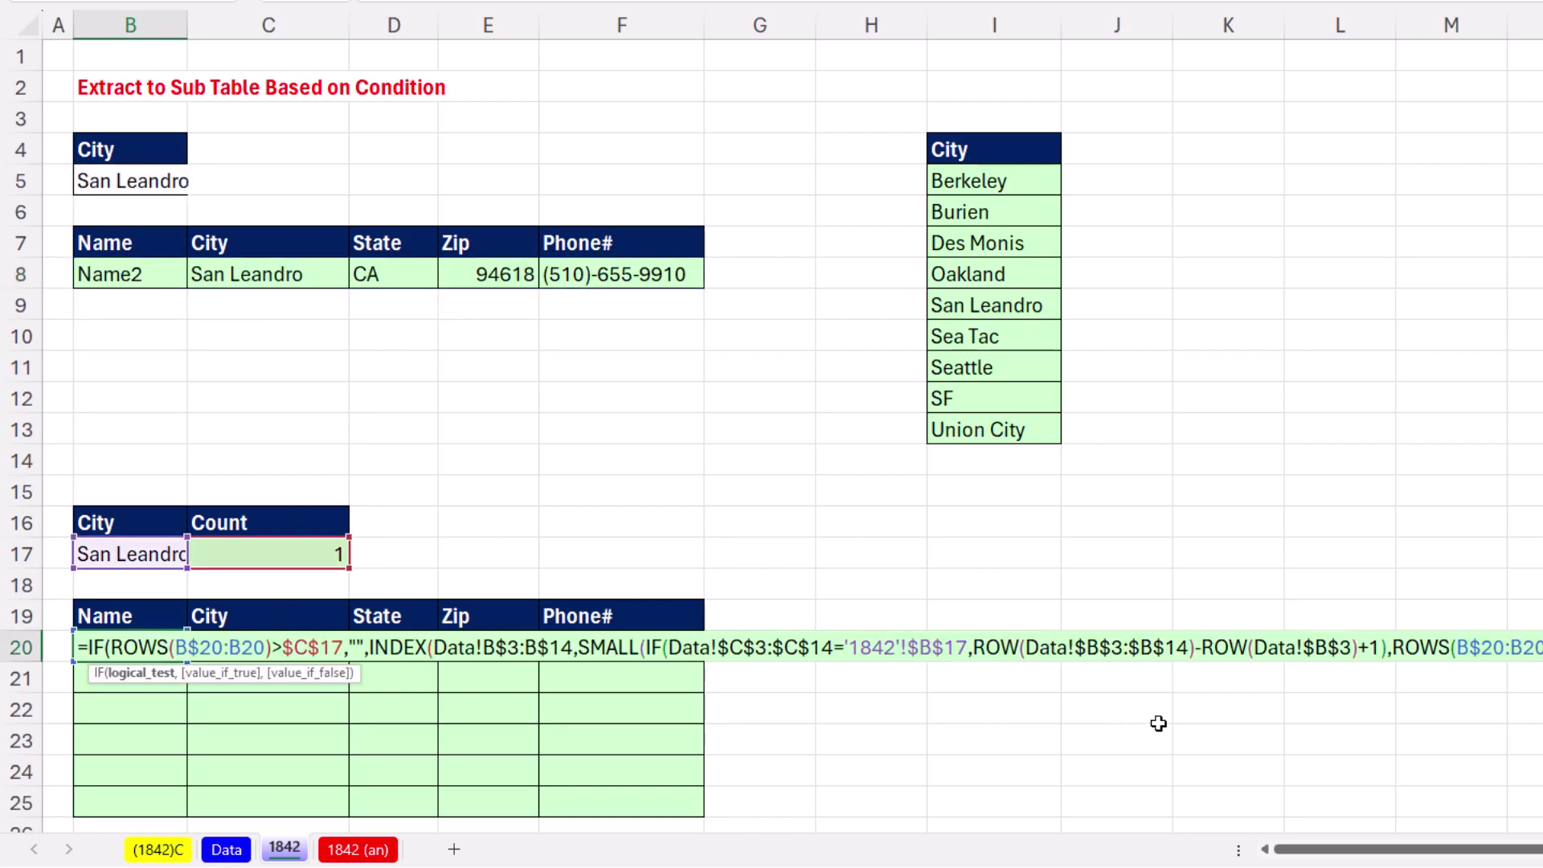